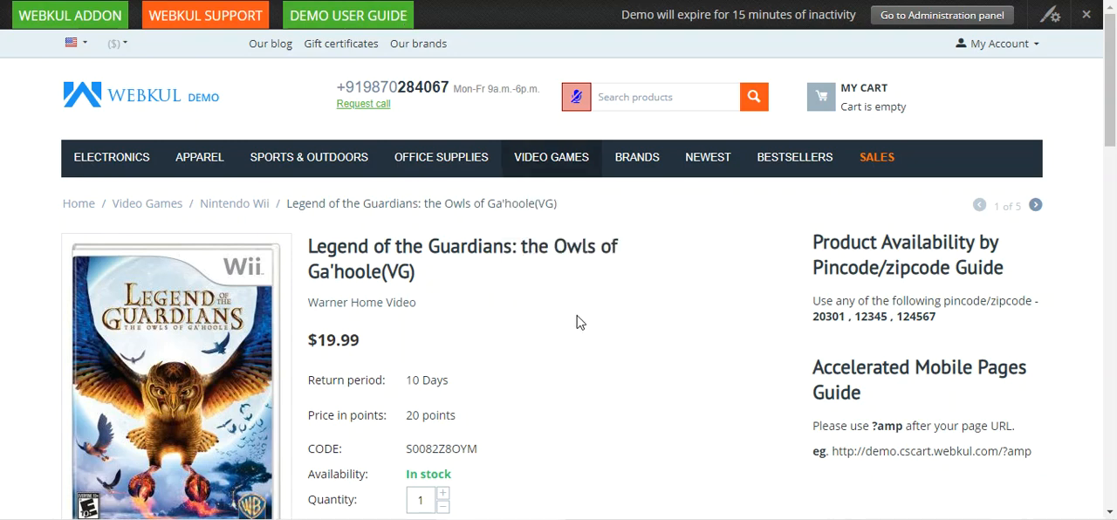
# - Add one copy of Legend of the Guardians: the Owls of Ga'hoole(VG) to the cart and dismiss the confirmation
pyautogui.scroll(-1, 578, 321)
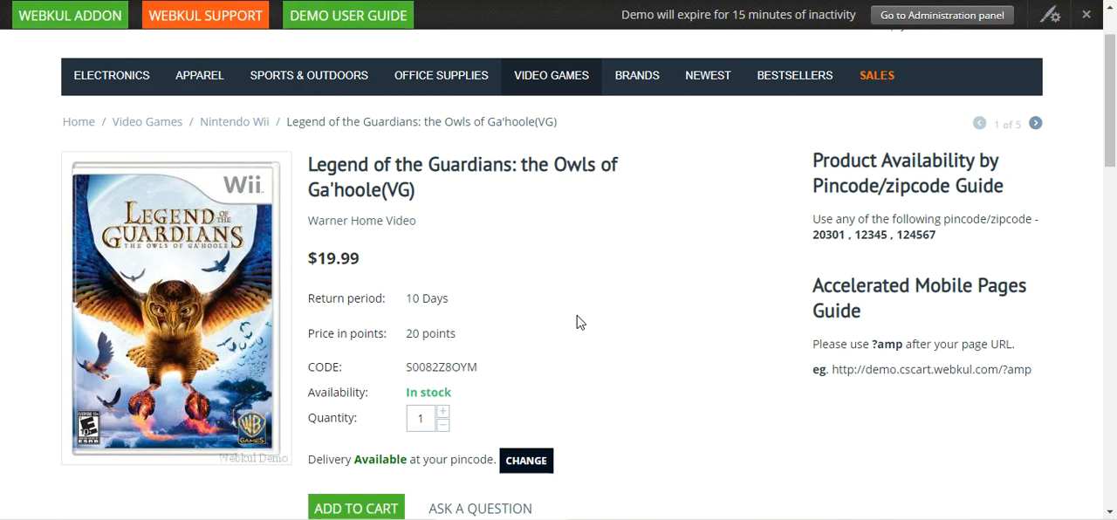
pyautogui.scroll(1, 555, 321)
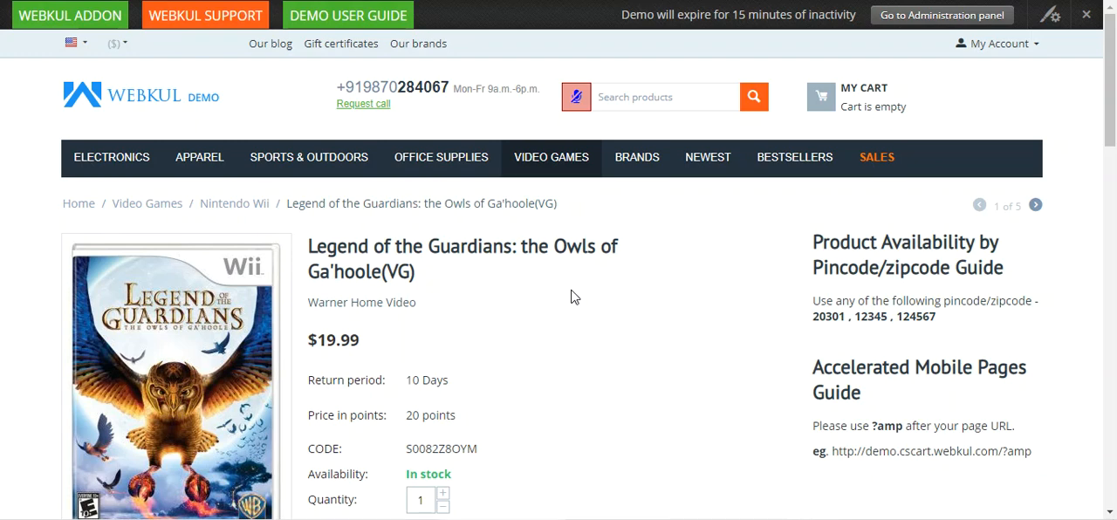
pyautogui.scroll(-2, 571, 296)
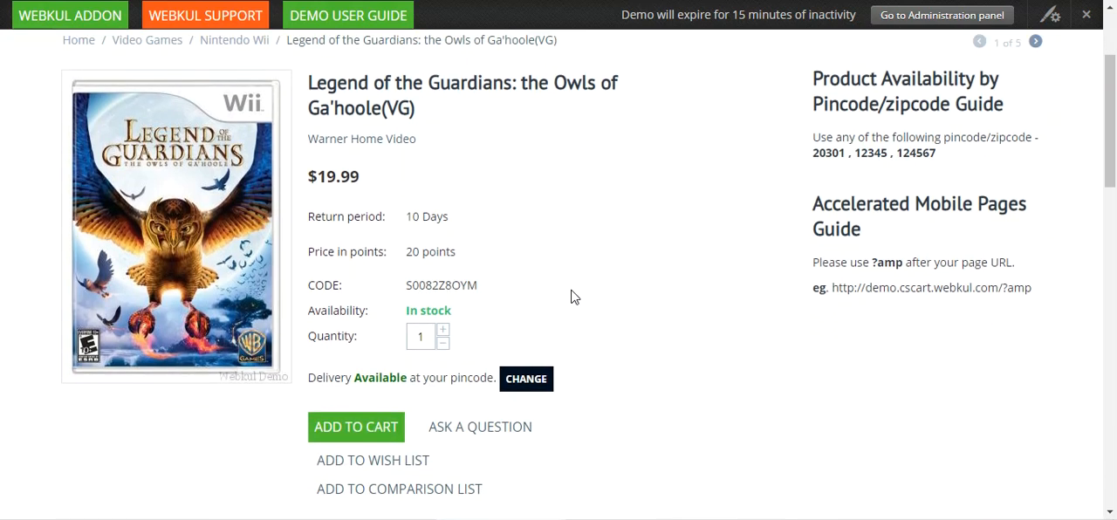
pyautogui.scroll(-2, 573, 297)
pyautogui.scroll(4, 573, 297)
pyautogui.scroll(-2, 573, 297)
pyautogui.click(378, 429)
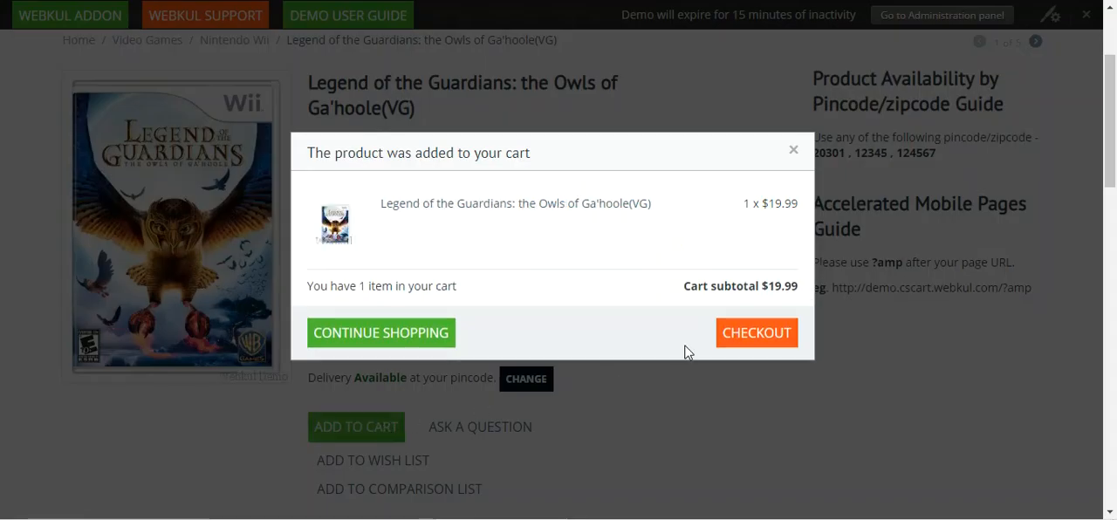
pyautogui.click(793, 151)
pyautogui.scroll(2, 887, 162)
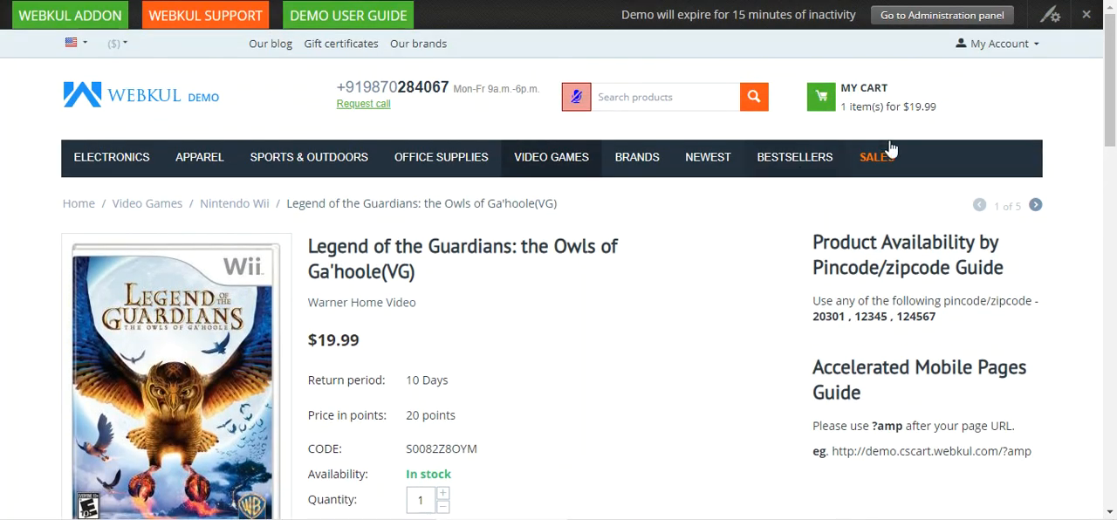
# - View the cart contents and proceed to checkout
pyautogui.click(896, 103)
pyautogui.click(795, 243)
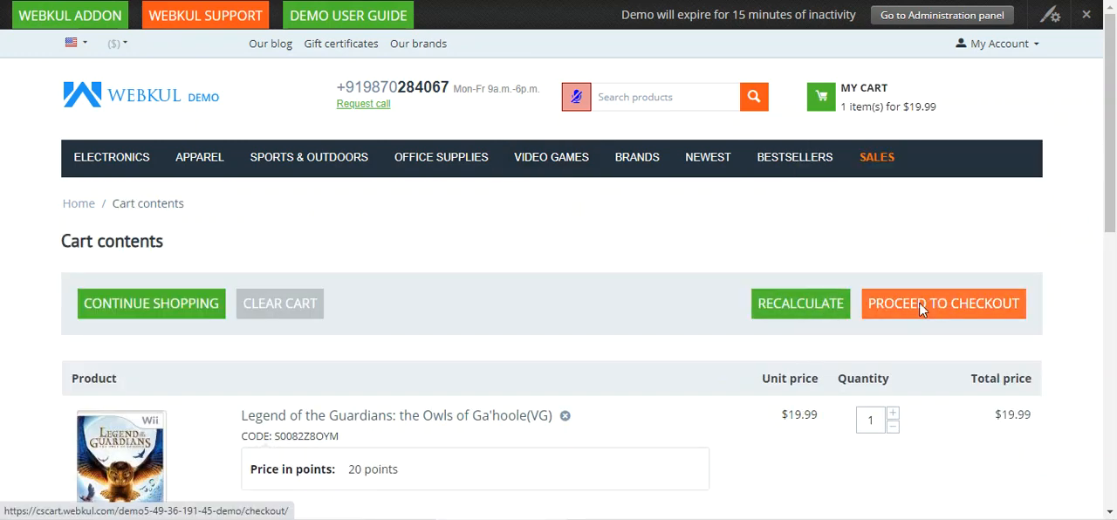
pyautogui.click(919, 302)
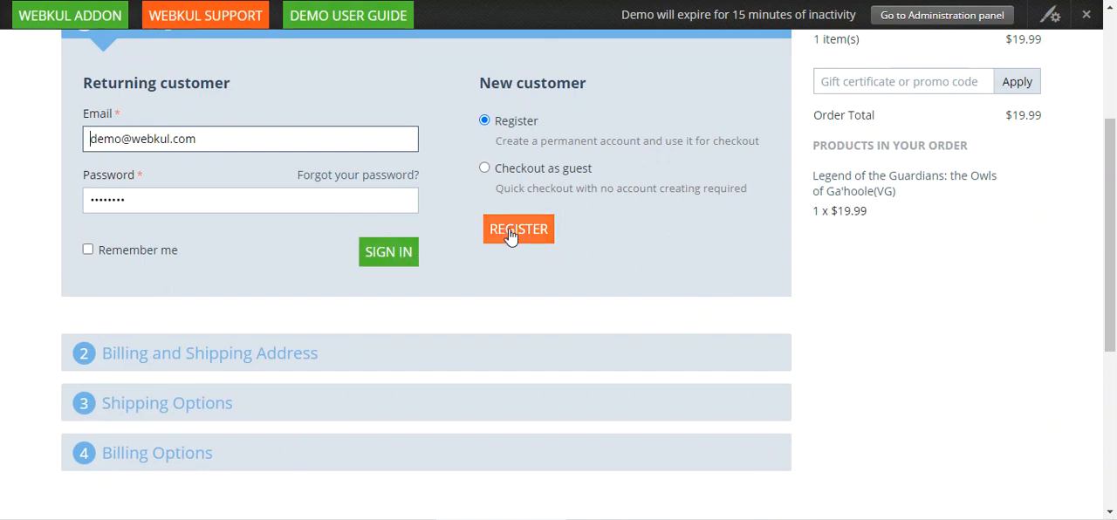
# - Choose to check out as a guest and supply the customer's e-mail address
pyautogui.click(487, 169)
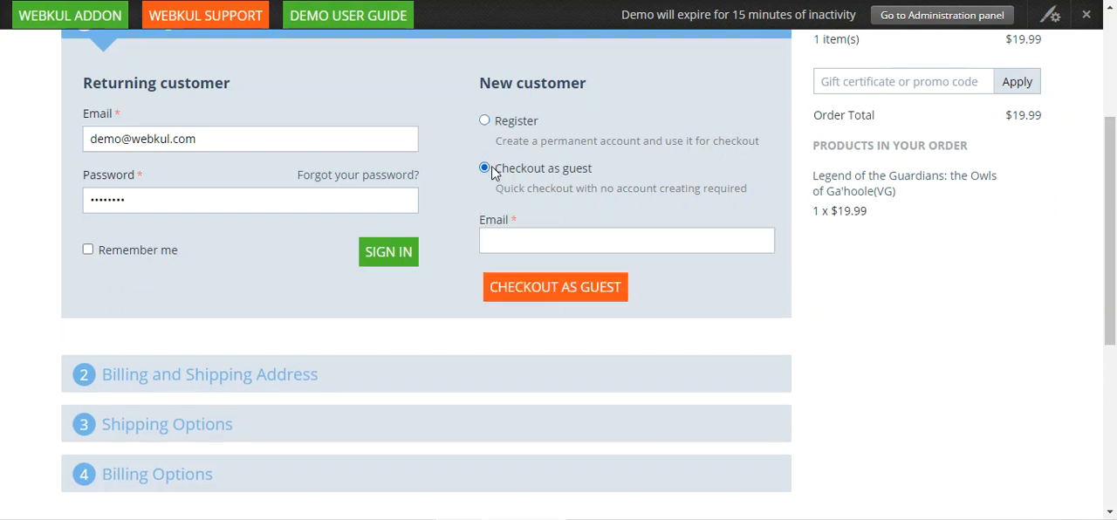
pyautogui.click(524, 250)
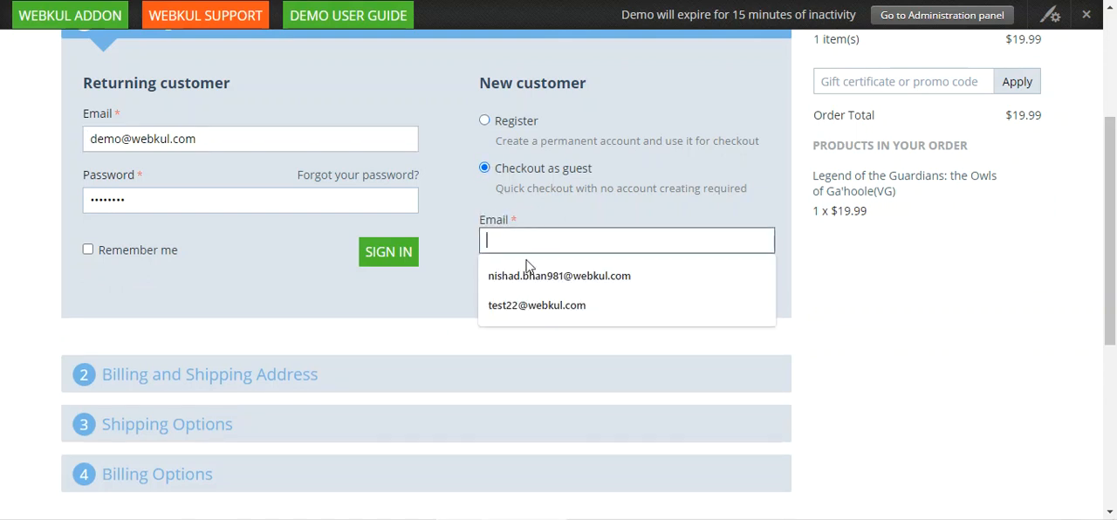
pyautogui.click(531, 277)
pyautogui.click(533, 291)
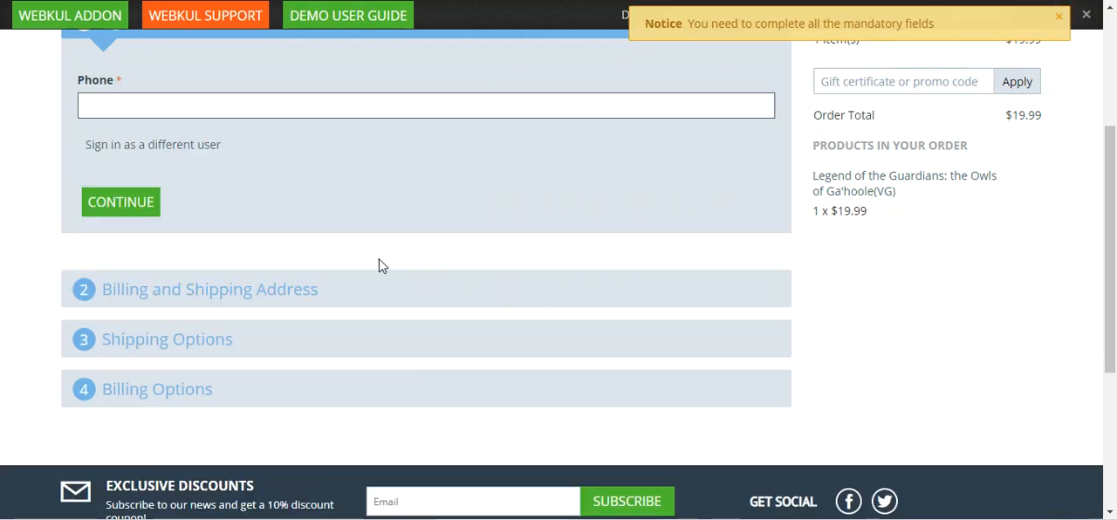
# - Fill in the guest's phone number and continue to the billing and shipping address
pyautogui.scroll(1, 199, 223)
pyautogui.click(185, 187)
pyautogui.click(131, 224)
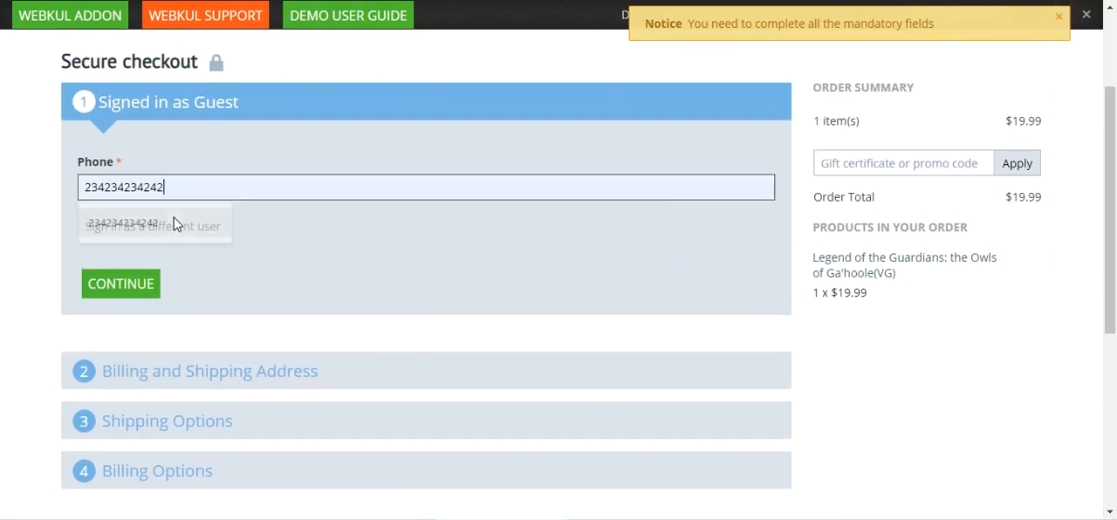
pyautogui.click(142, 286)
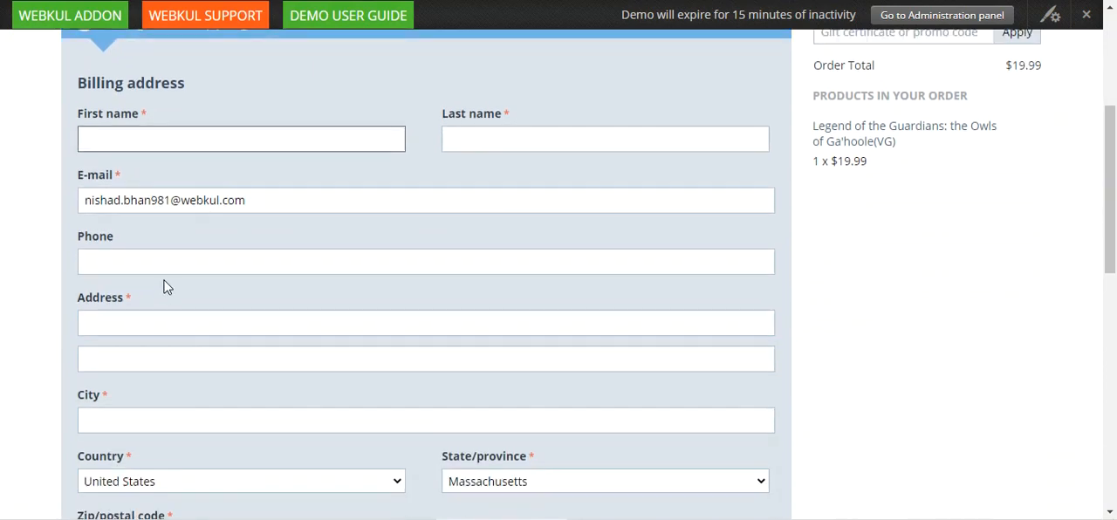
# - Fill in the billing address with the saved customer details, keep the shipping address the same, and continue to the shipping options
pyautogui.click(182, 137)
pyautogui.click(185, 188)
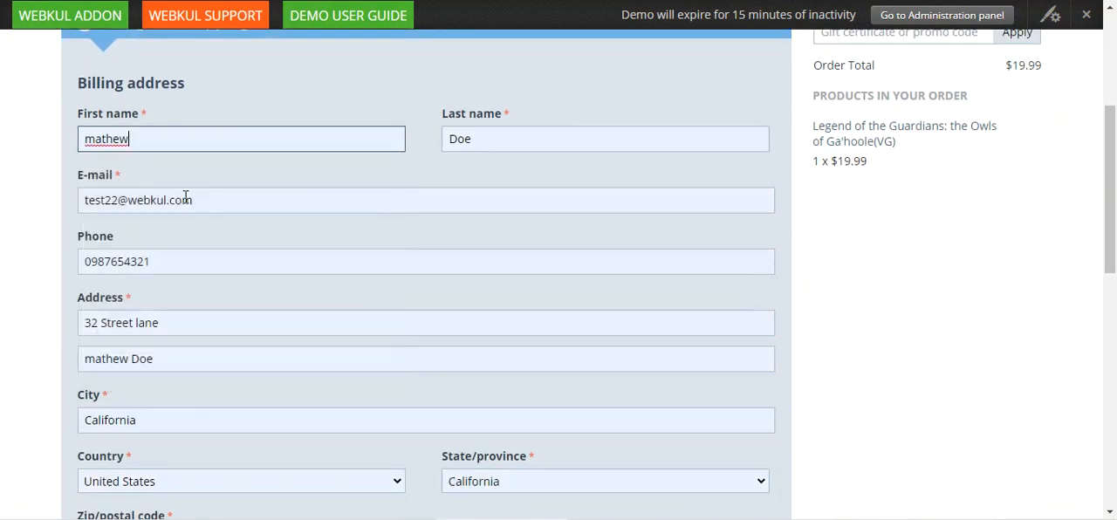
pyautogui.scroll(-5, 258, 229)
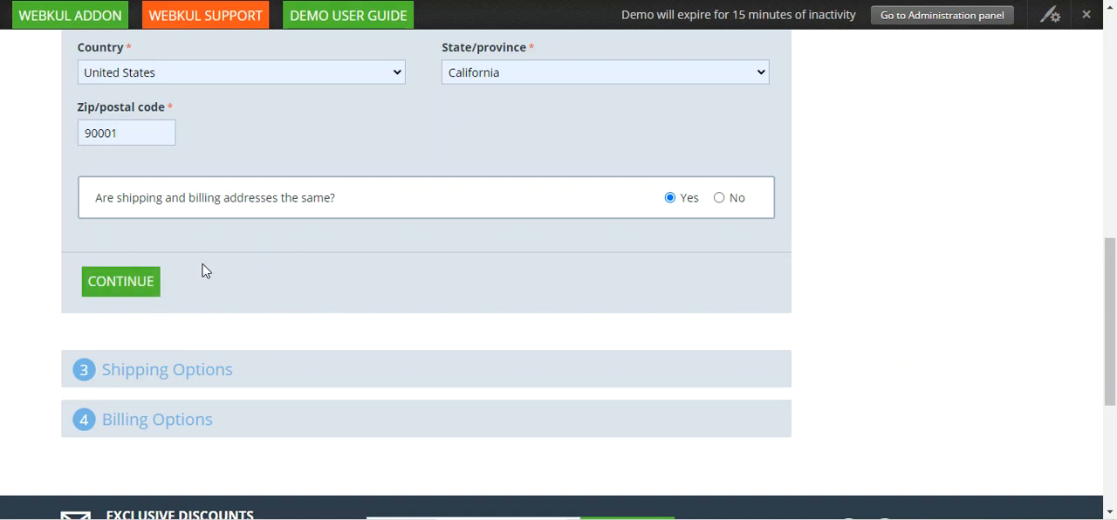
pyautogui.click(155, 286)
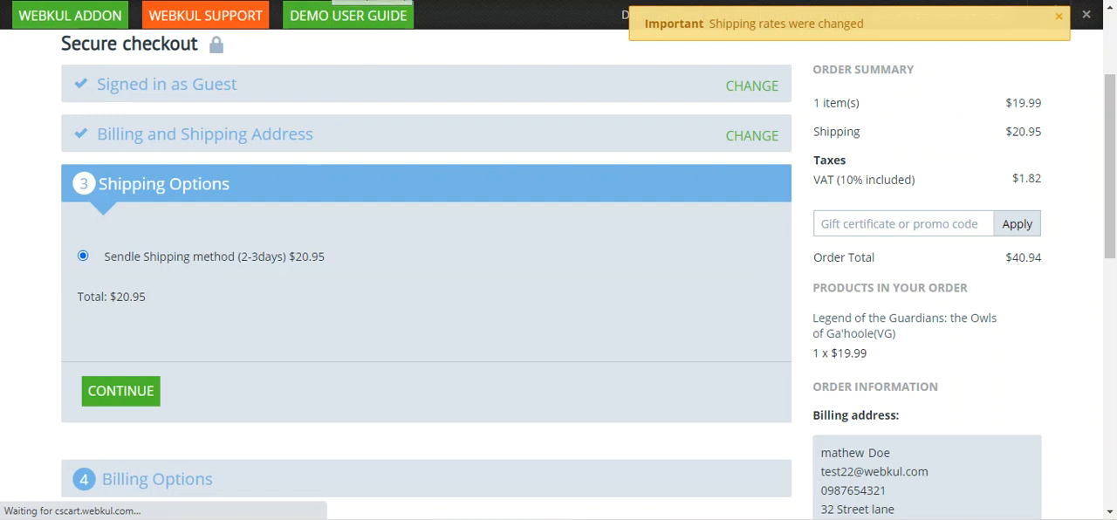
# - Examine the order information beside the checkout, including the billing address, shipping address and shipping method
pyautogui.scroll(-1, 658, 205)
pyautogui.moveTo(1112, 170); pyautogui.dragTo(1114, 232)
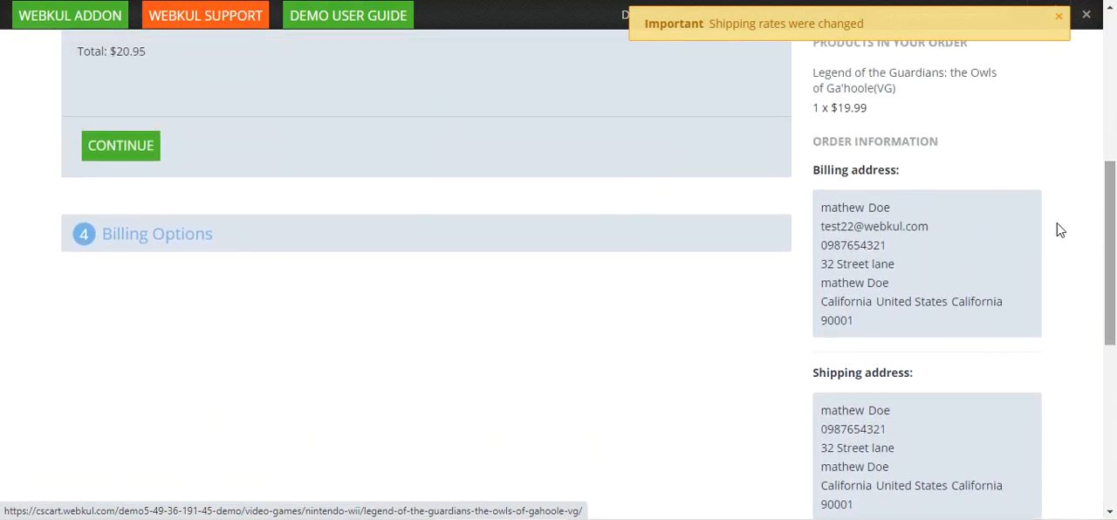
pyautogui.moveTo(832, 174); pyautogui.dragTo(898, 172)
pyautogui.scroll(-2, 913, 256)
pyautogui.moveTo(854, 209); pyautogui.dragTo(898, 212)
pyautogui.scroll(-2, 898, 236)
pyautogui.moveTo(816, 231); pyautogui.dragTo(902, 230)
pyautogui.moveTo(817, 259); pyautogui.dragTo(934, 262)
pyautogui.scroll(7, 316, 242)
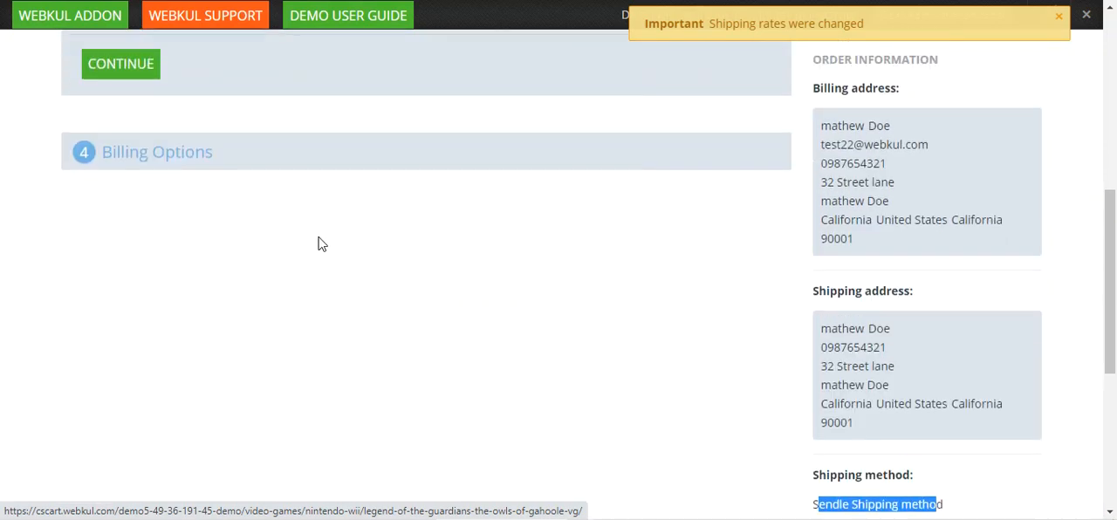
# - Accept the Sendle Shipping method and choose C.O.D from the other payment options
pyautogui.click(133, 316)
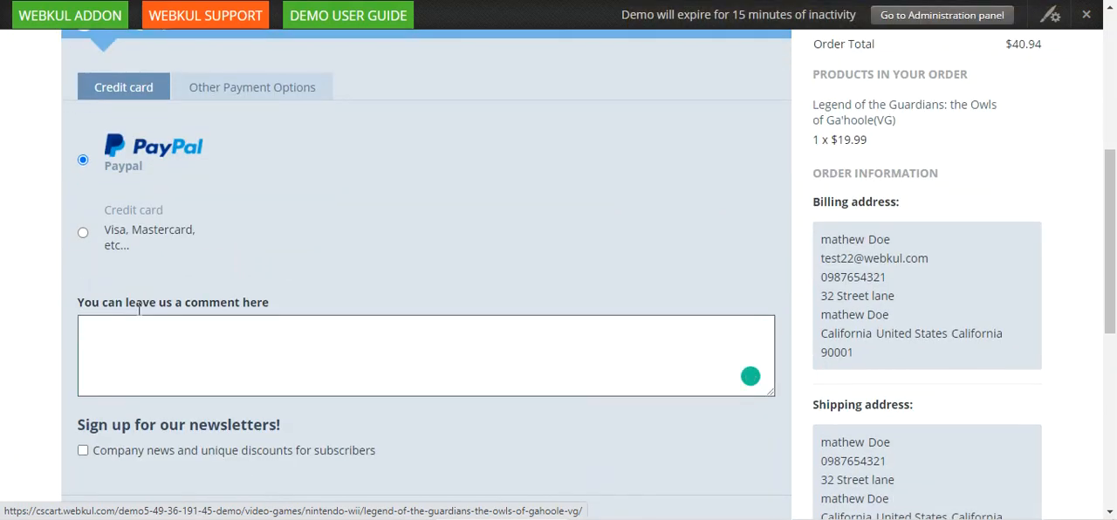
pyautogui.scroll(2, 279, 174)
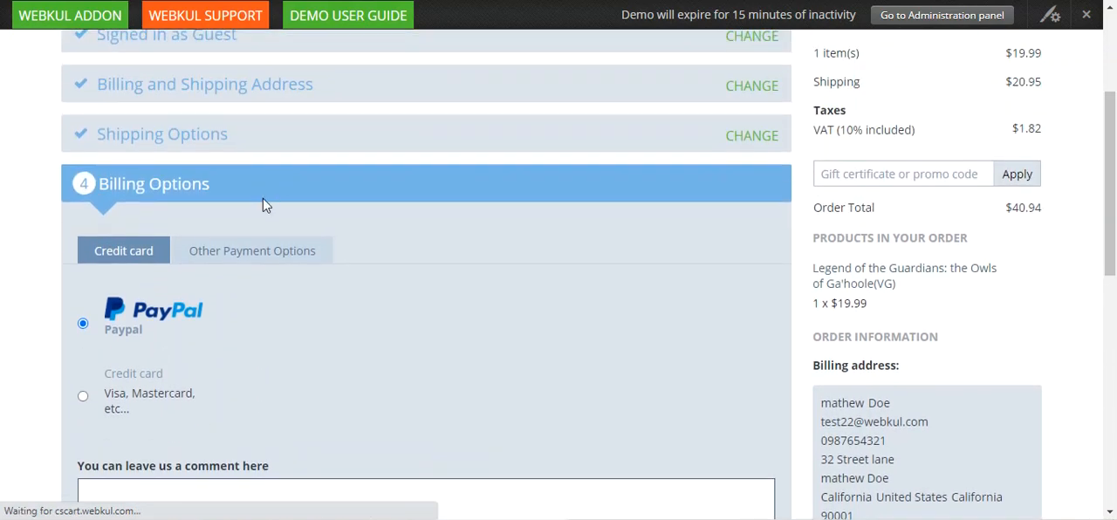
pyautogui.click(243, 260)
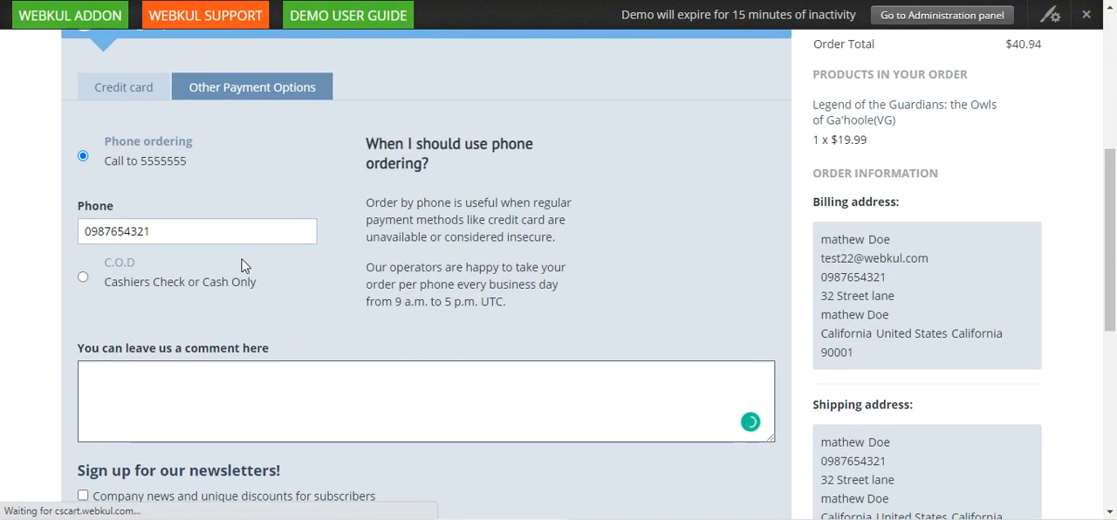
pyautogui.click(82, 277)
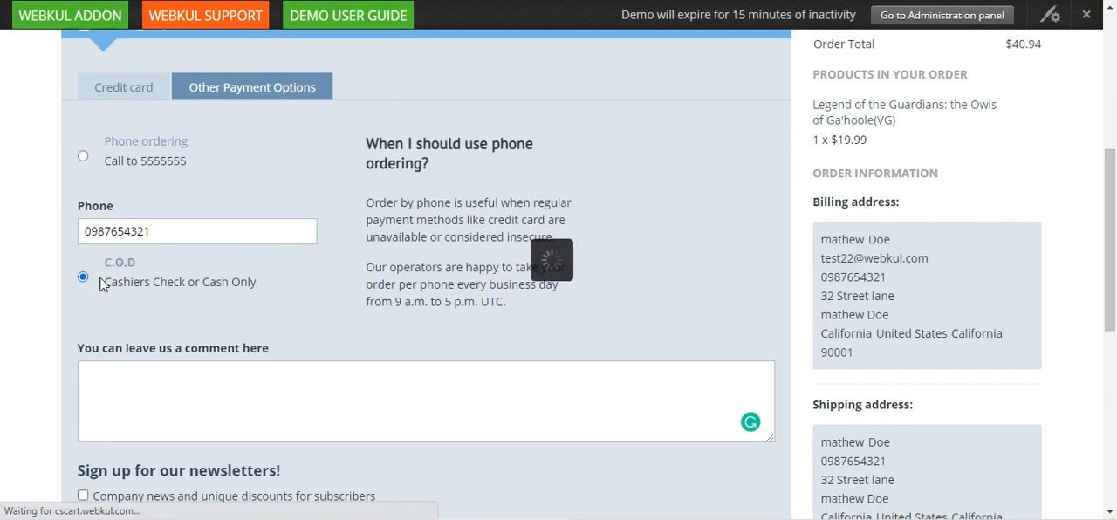
# - Submit the order with the comment left empty and the newsletter sign-up unselected
pyautogui.scroll(-3, 103, 284)
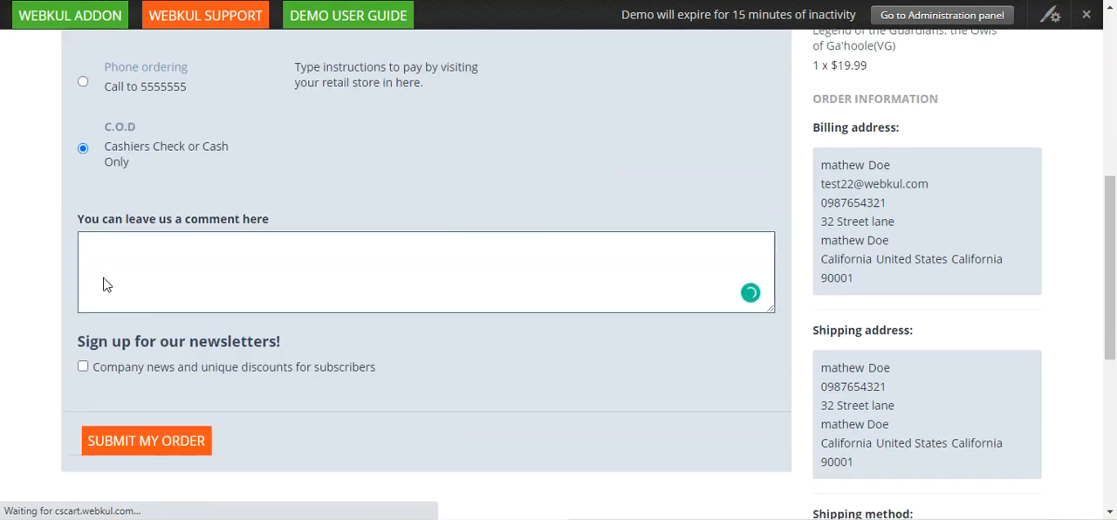
pyautogui.scroll(-1, 124, 288)
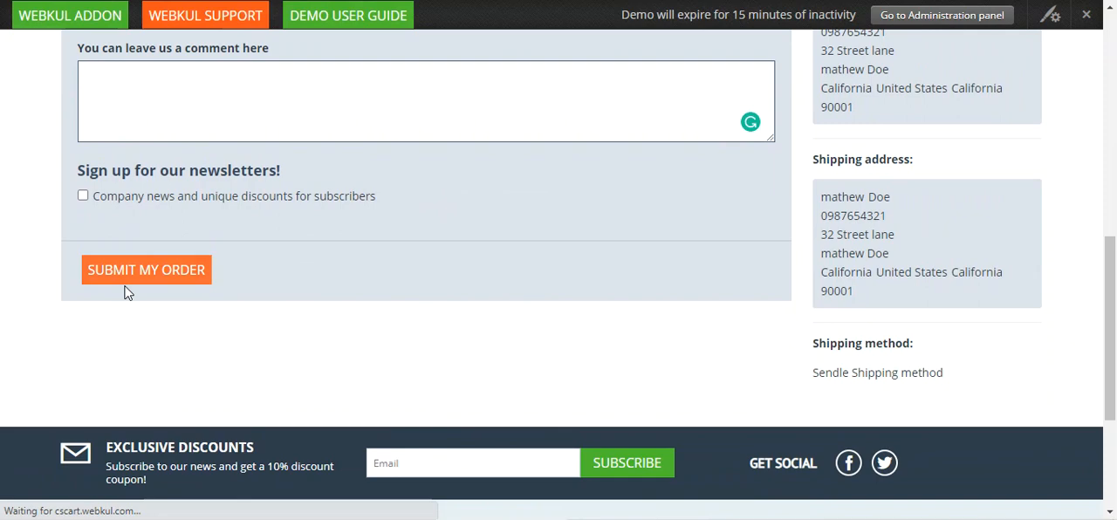
pyautogui.scroll(1, 125, 289)
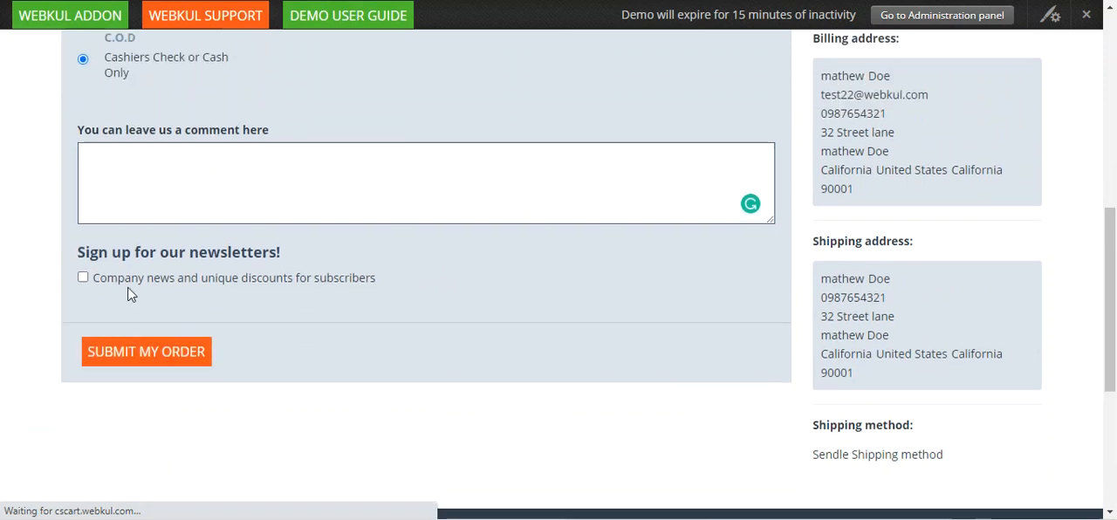
pyautogui.click(147, 353)
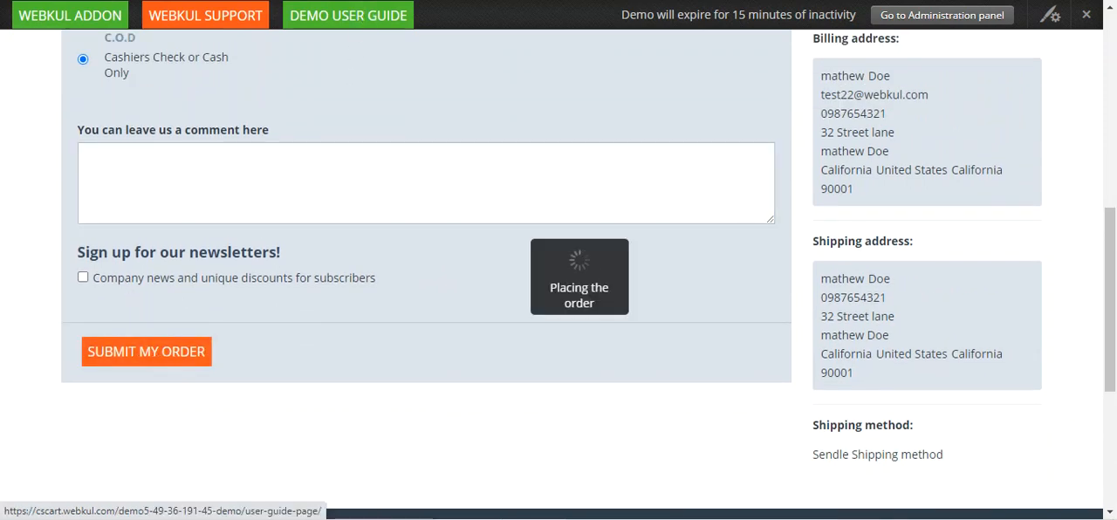
pyautogui.scroll(1, 390, 224)
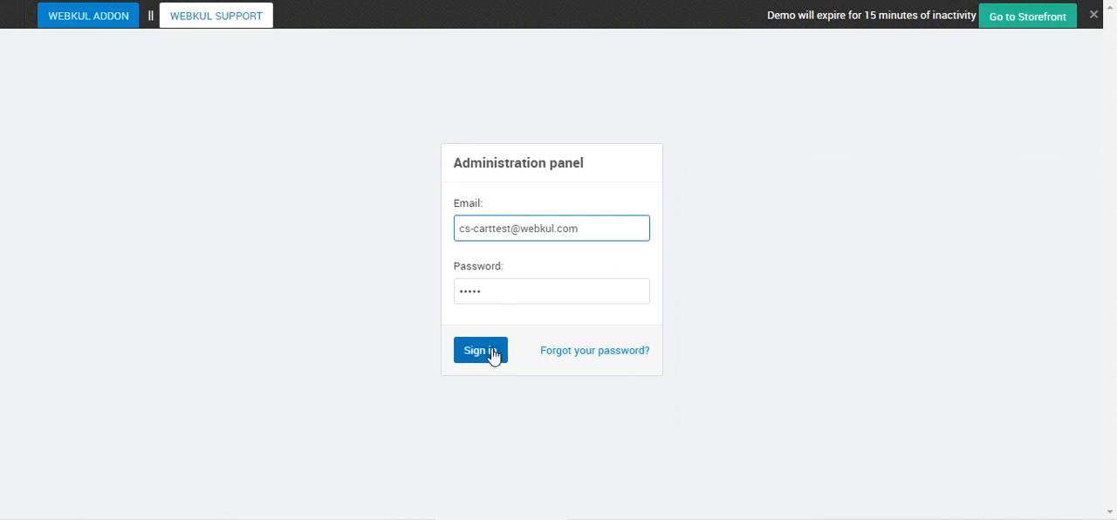
# - Sign in to the store's administration panel, open the orders list, and check the storefront's order confirmation
pyautogui.click(481, 352)
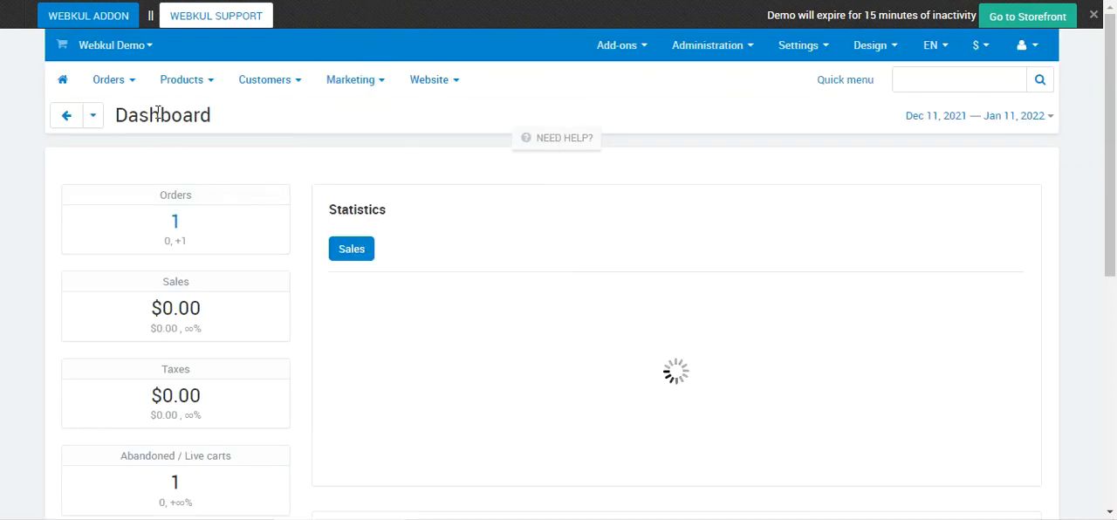
pyautogui.moveTo(138, 91)
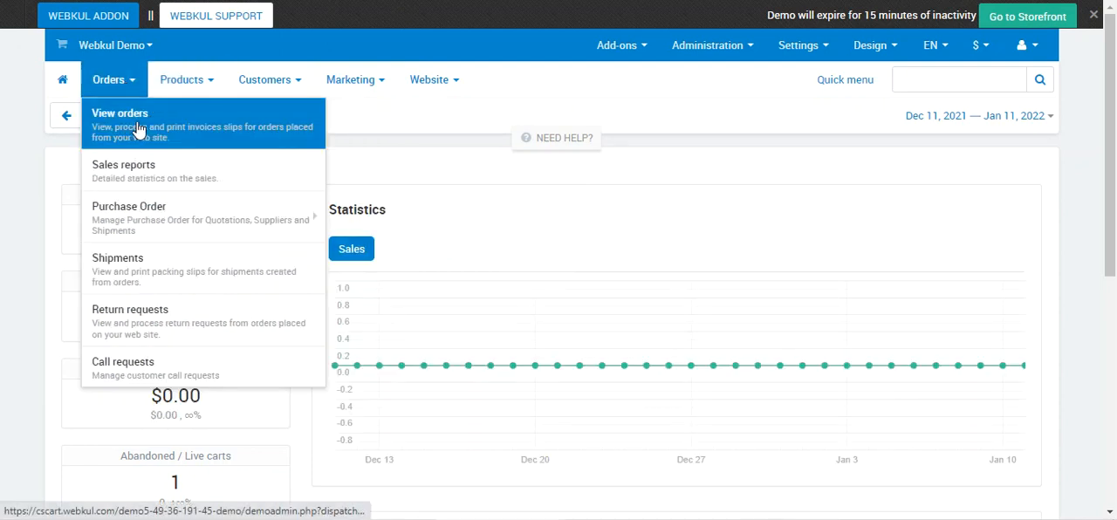
pyautogui.click(138, 129)
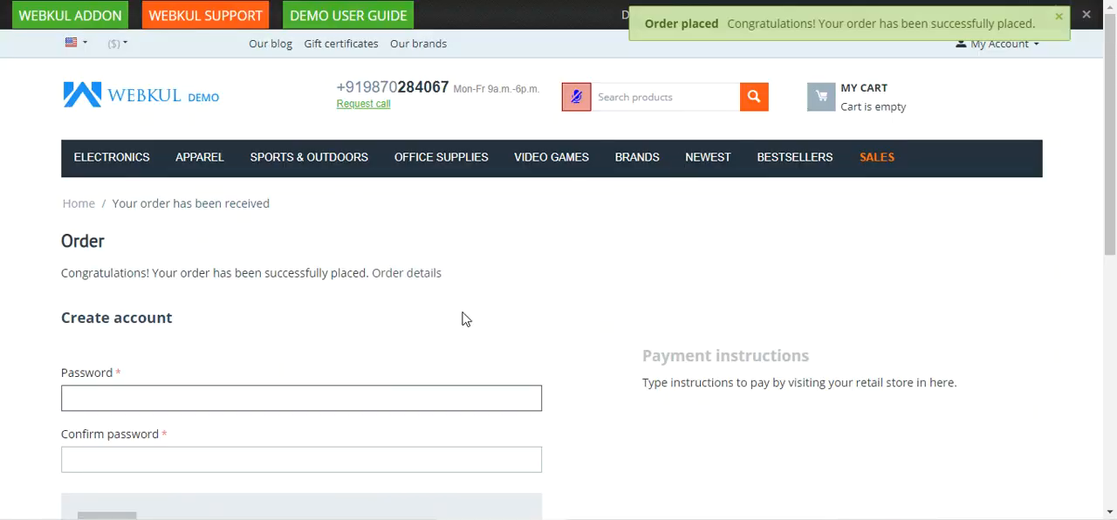
pyautogui.moveTo(81, 273); pyautogui.dragTo(442, 275)
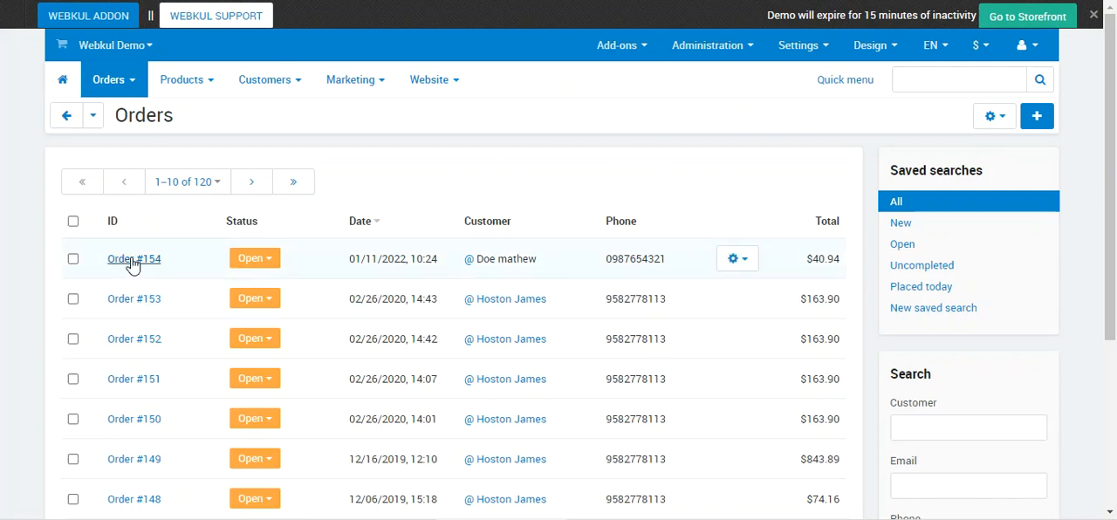
# - Open the newest order and examine its product and totals, including the shipping cost
pyautogui.click(139, 259)
pyautogui.scroll(-5, 428, 305)
pyautogui.scroll(3, 424, 301)
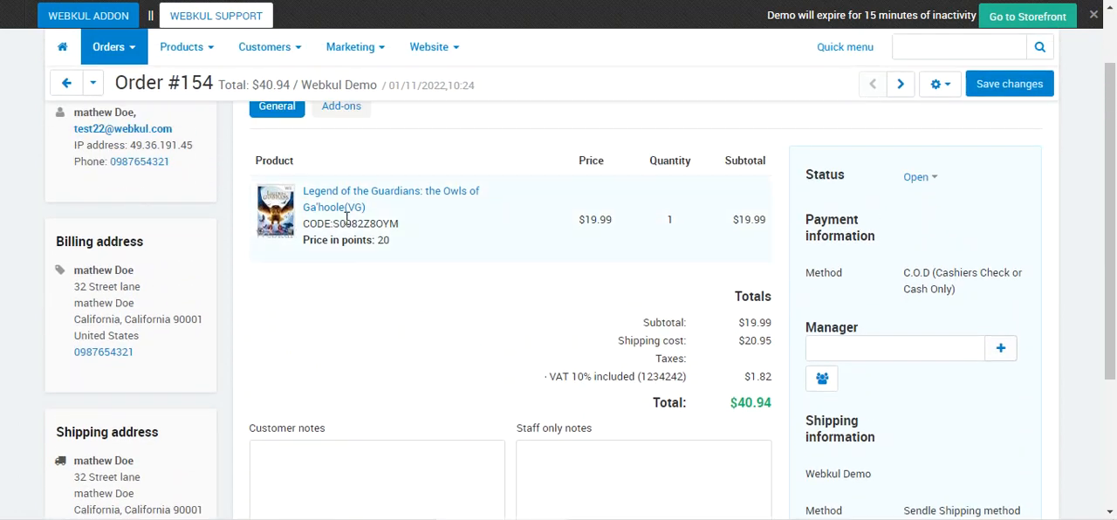
pyautogui.scroll(-2, 605, 367)
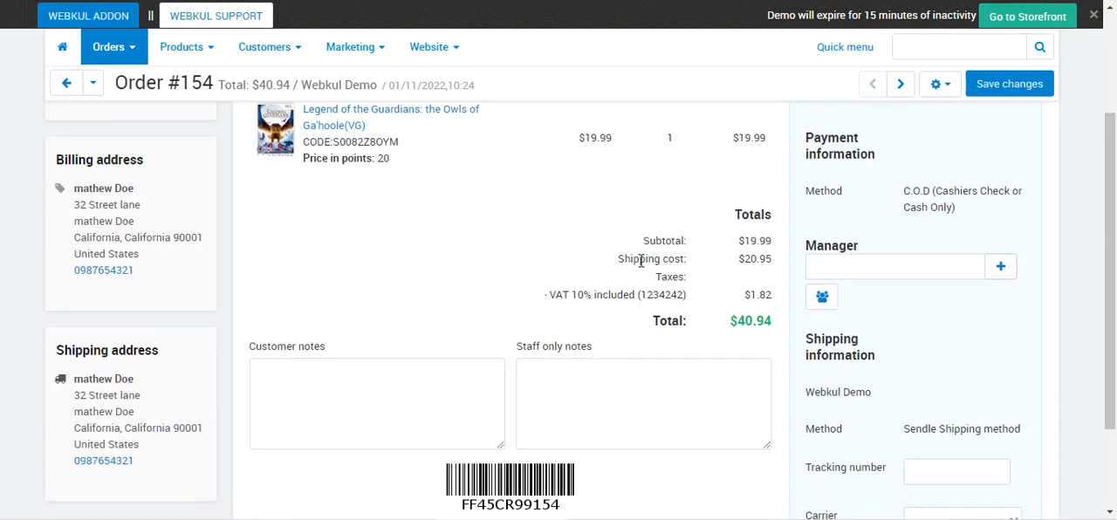
pyautogui.moveTo(619, 267); pyautogui.dragTo(772, 260)
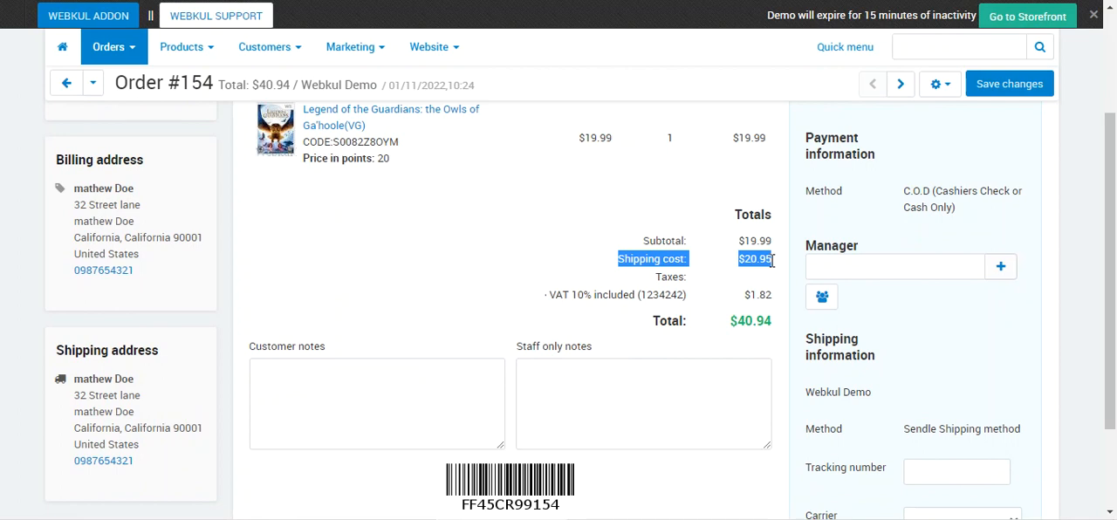
# - Check the order's shipping method, then start a detailed shipment for it using the Sendle Shipping method
pyautogui.moveTo(1109, 244); pyautogui.dragTo(1112, 325)
pyautogui.moveTo(805, 305); pyautogui.dragTo(1021, 308)
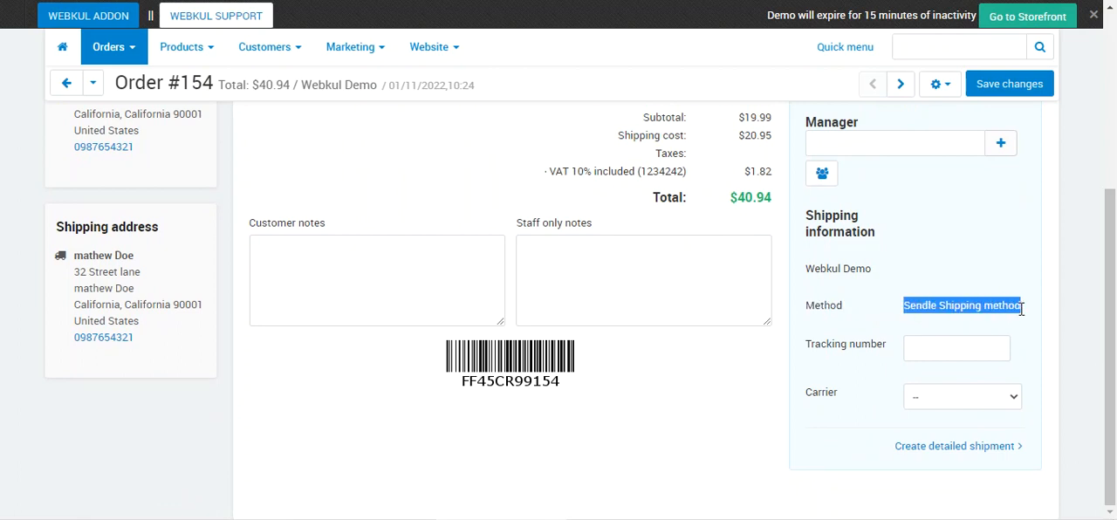
pyautogui.click(964, 449)
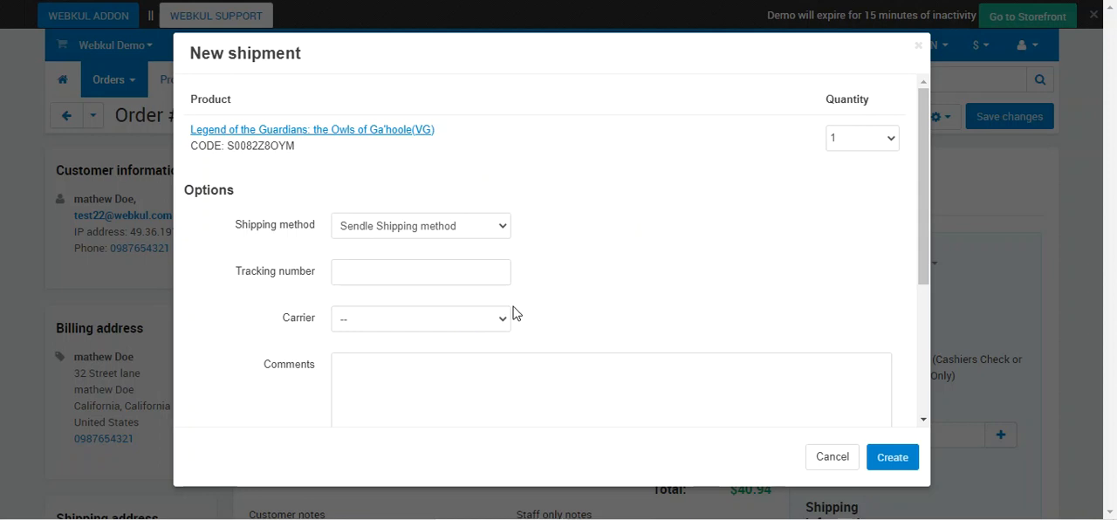
pyautogui.moveTo(918, 155)
pyautogui.mouseDown()
pyautogui.moveTo(927, 324)
pyautogui.moveTo(928, 154)
pyautogui.mouseUp()
pyautogui.click(421, 232)
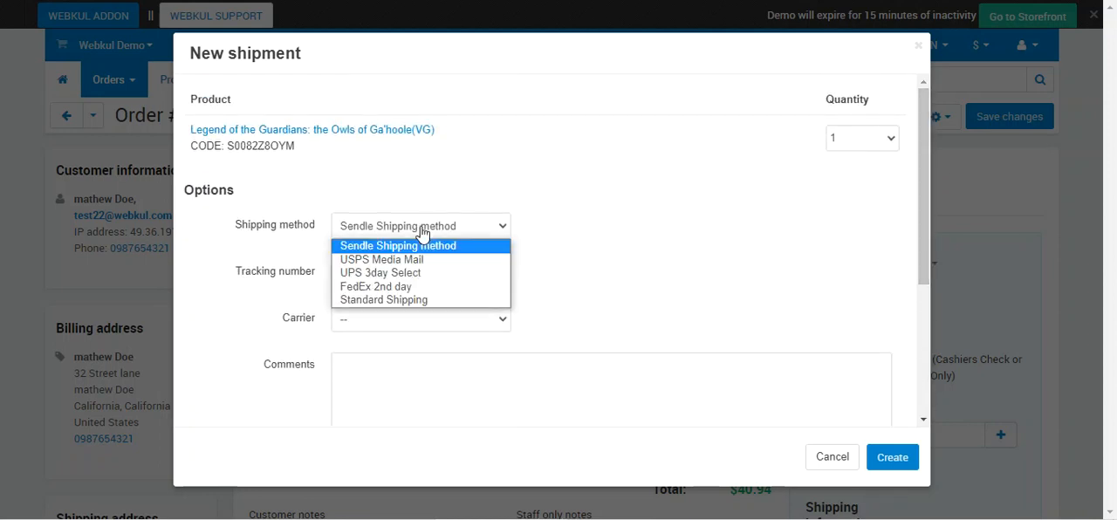
pyautogui.click(417, 247)
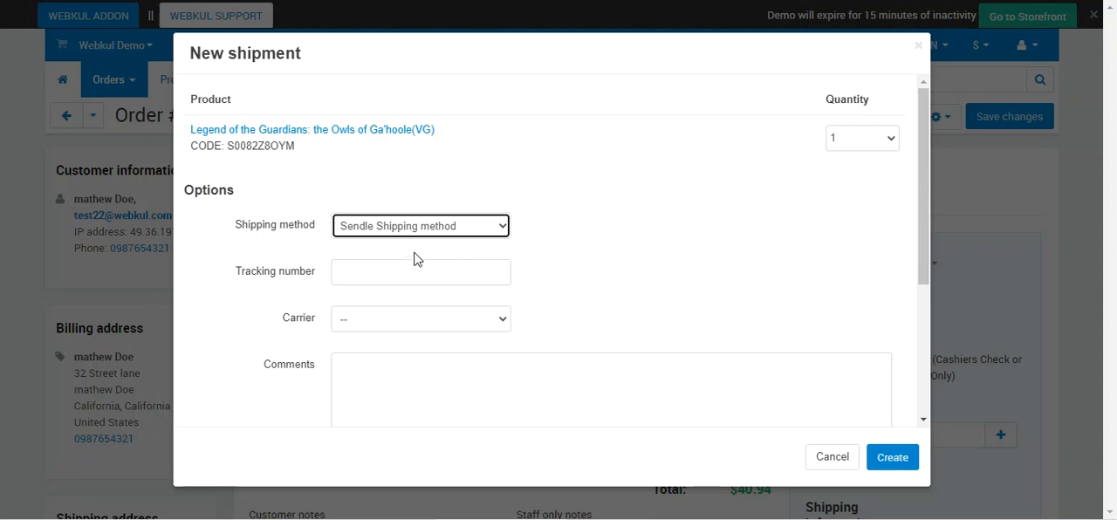
pyautogui.click(387, 272)
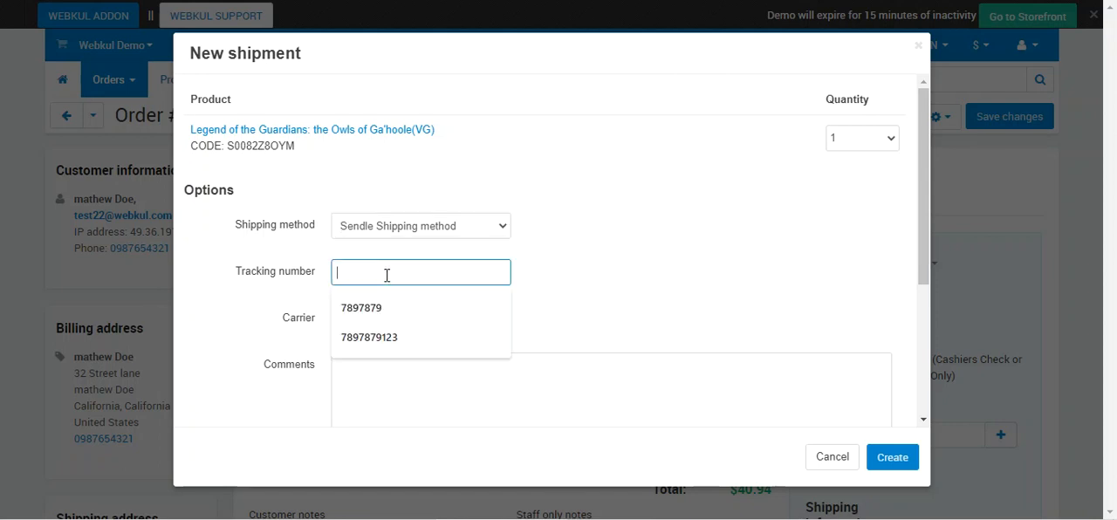
pyautogui.click(389, 338)
pyautogui.click(392, 319)
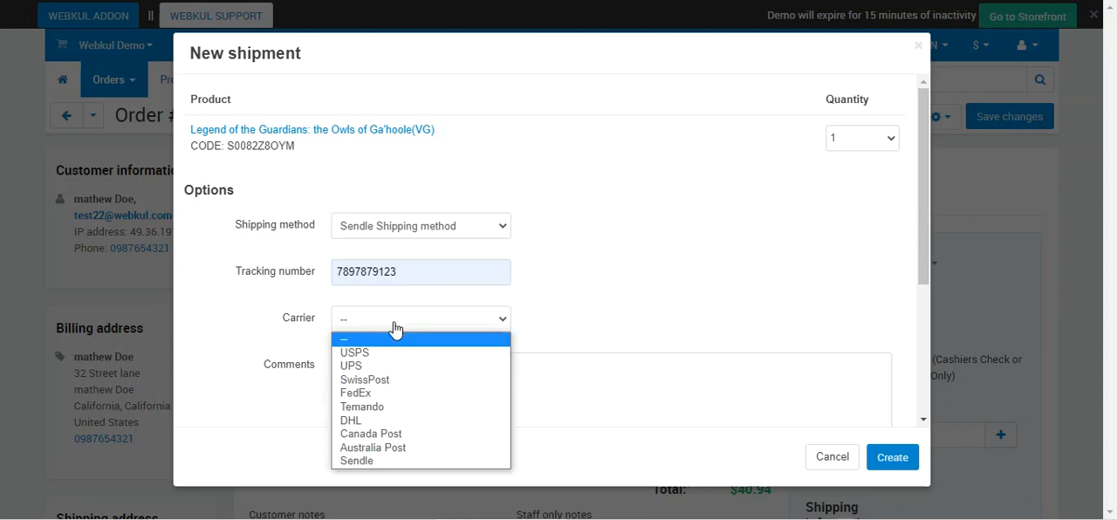
pyautogui.click(395, 463)
# - Create the shipment with the order status set to Do not change and the customer notification unselected
pyautogui.scroll(-5, 394, 395)
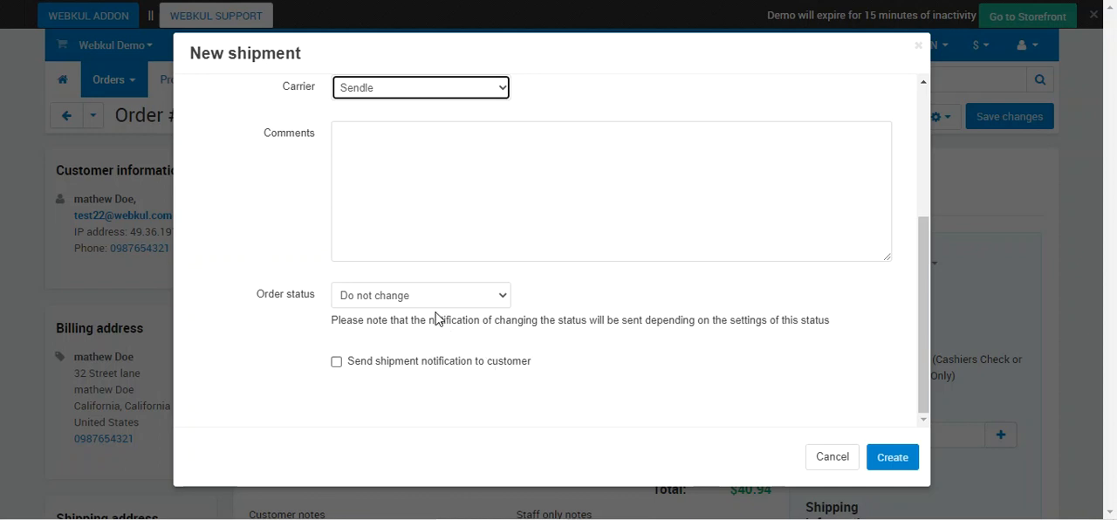
pyautogui.click(336, 363)
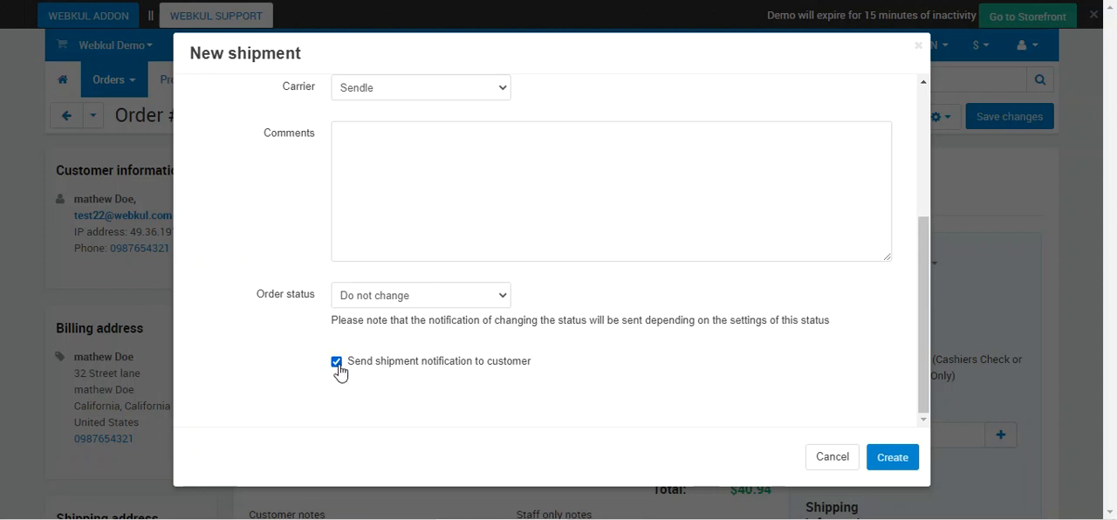
pyautogui.click(337, 362)
pyautogui.moveTo(923, 314); pyautogui.dragTo(917, 239)
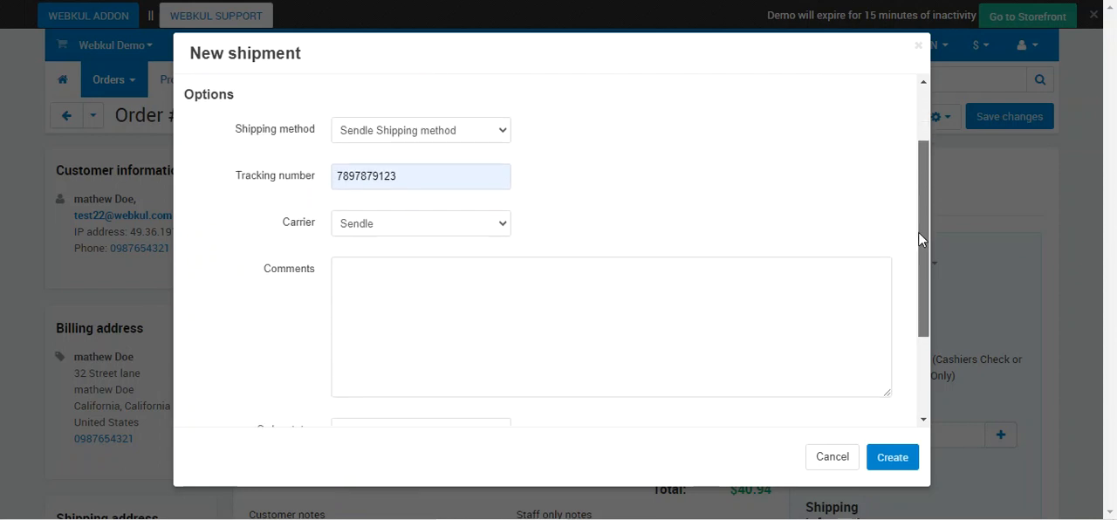
pyautogui.click(875, 456)
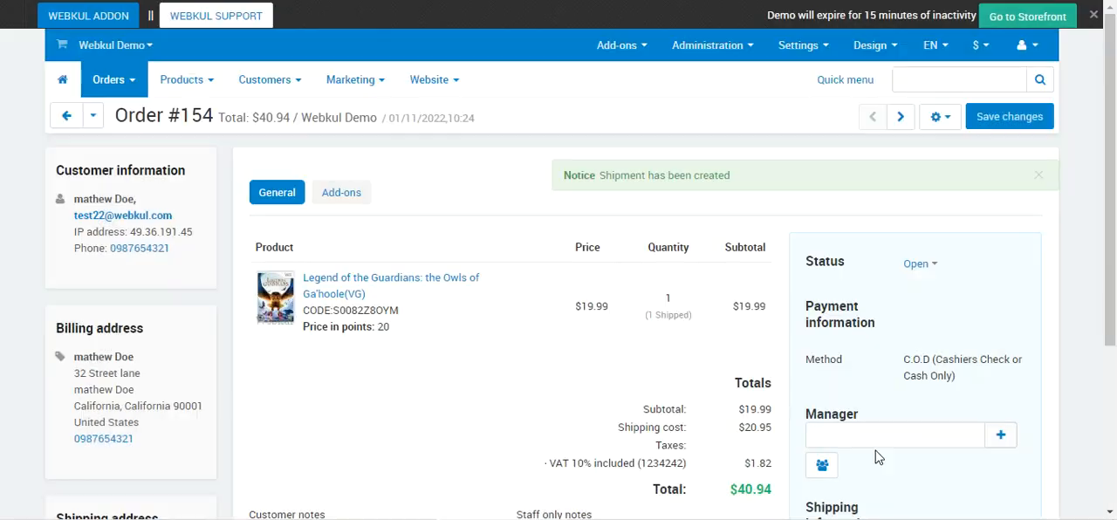
# - Examine the shipment creation notice and the Sendle tracking details in the order's shipping information
pyautogui.moveTo(599, 174); pyautogui.dragTo(748, 182)
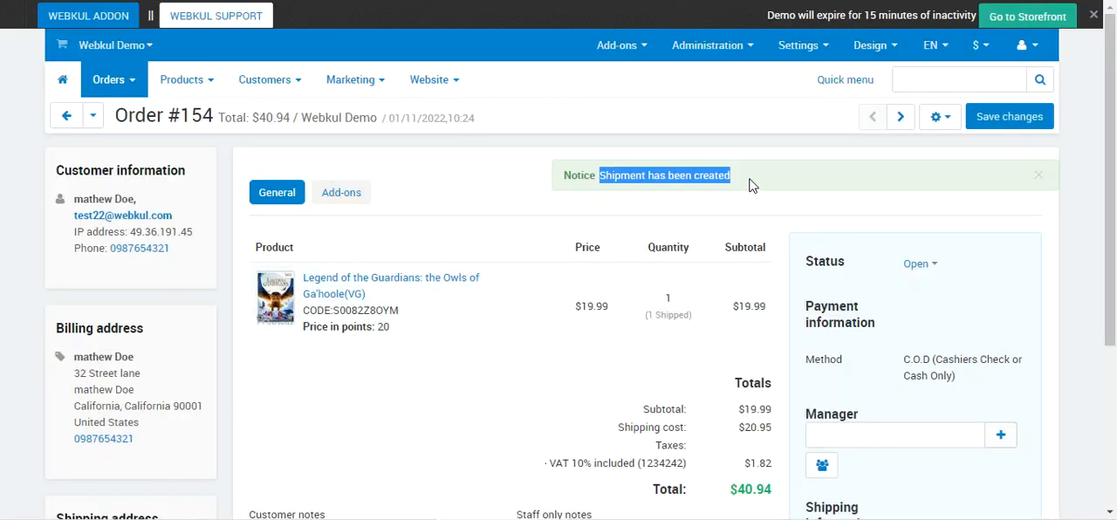
pyautogui.scroll(-2, 1115, 150)
pyautogui.moveTo(1115, 150); pyautogui.dragTo(1100, 268)
pyautogui.scroll(-1, 890, 395)
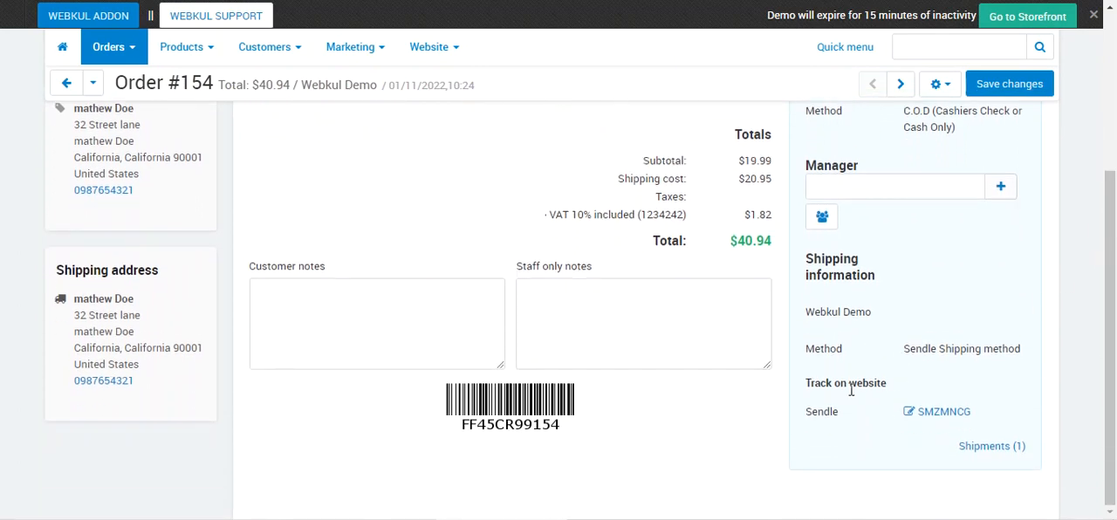
pyautogui.moveTo(815, 386); pyautogui.dragTo(876, 387)
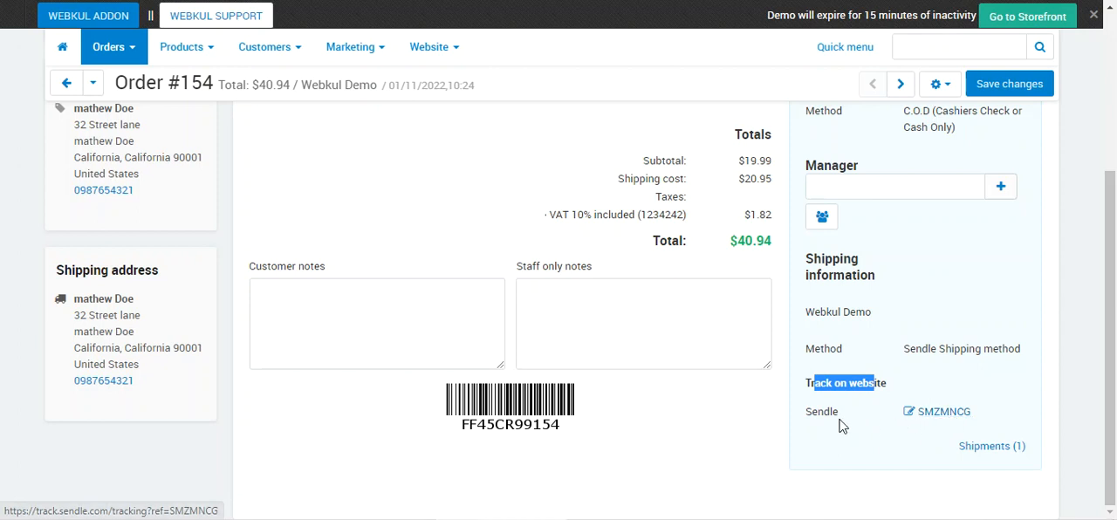
pyautogui.moveTo(817, 417); pyautogui.dragTo(839, 415)
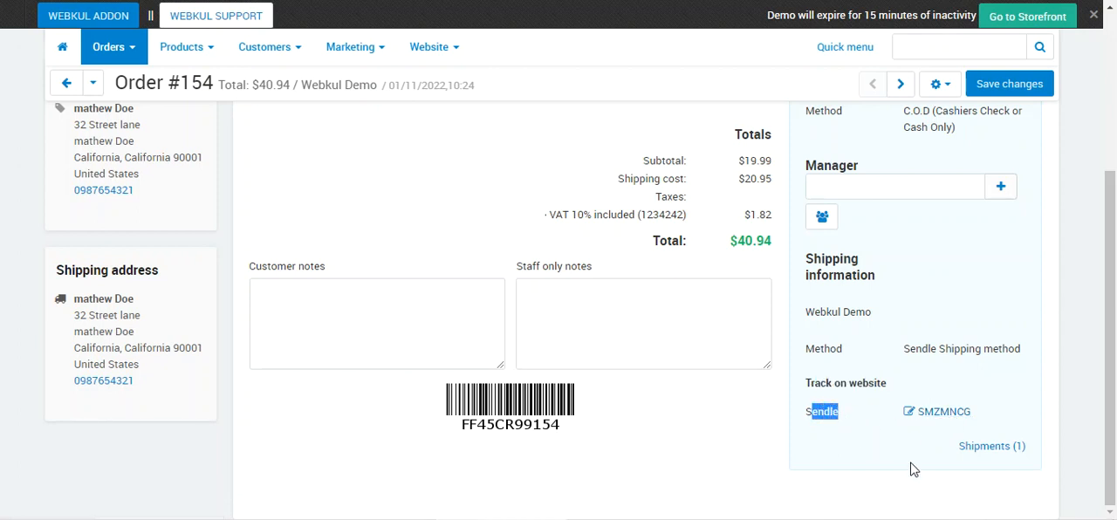
# - Print the Sendle label for the order's shipment and check the recipient address on it
pyautogui.click(994, 451)
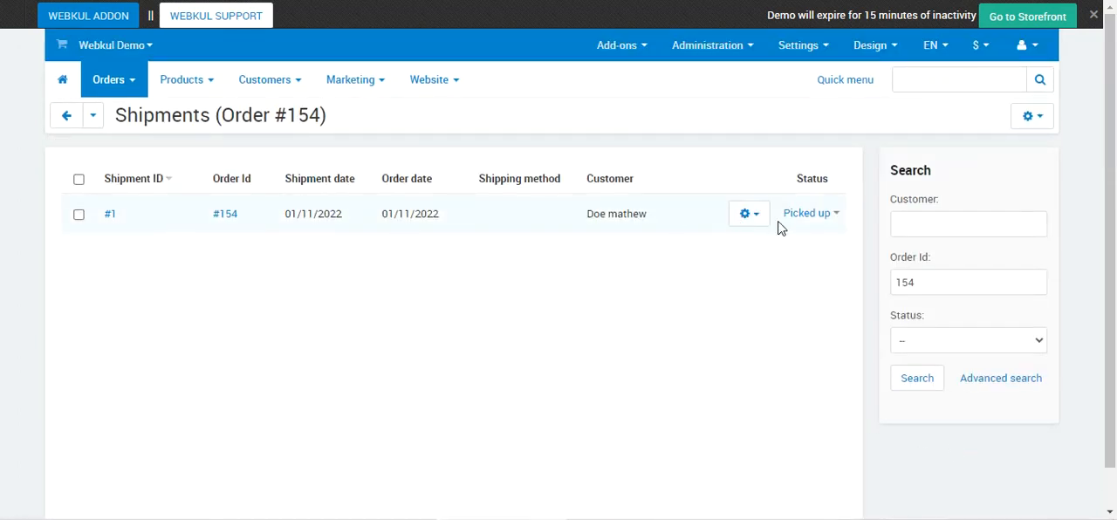
pyautogui.click(750, 216)
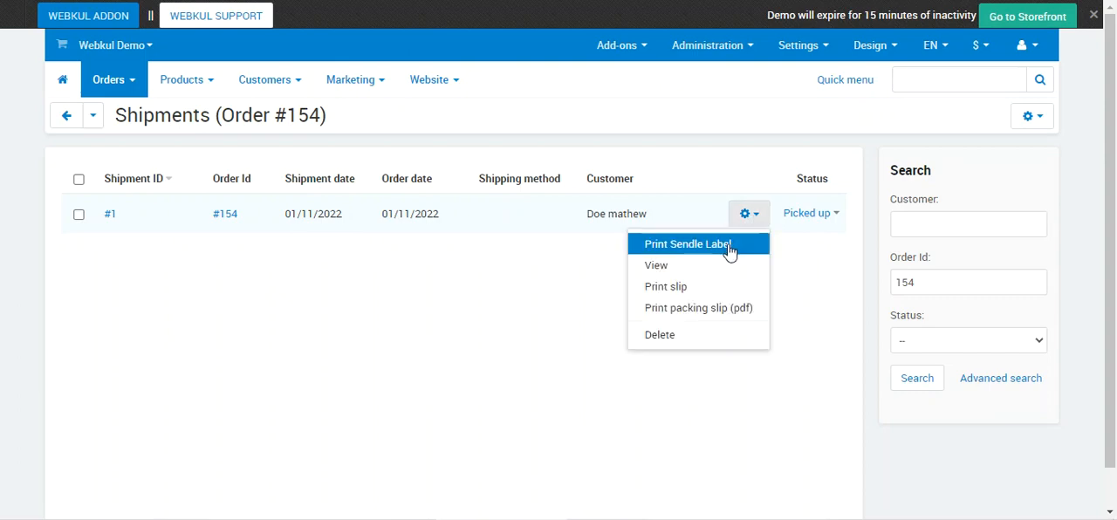
pyautogui.click(687, 246)
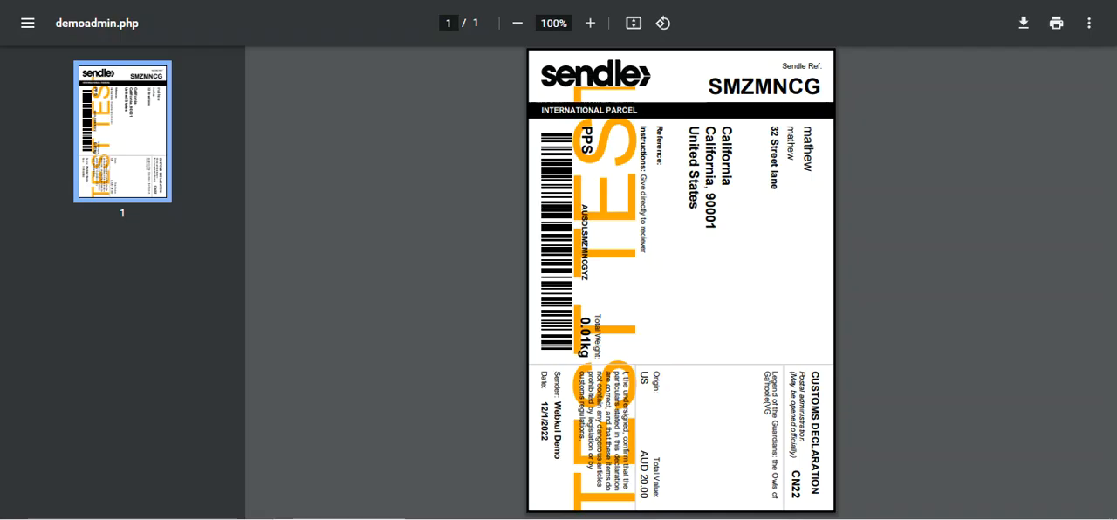
pyautogui.moveTo(807, 128); pyautogui.dragTo(694, 167)
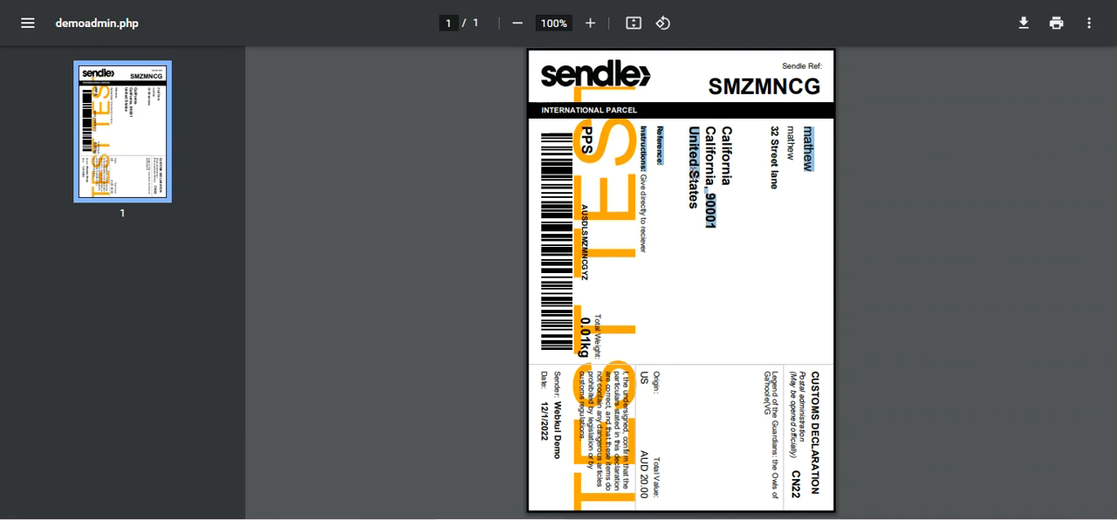
pyautogui.click(682, 180)
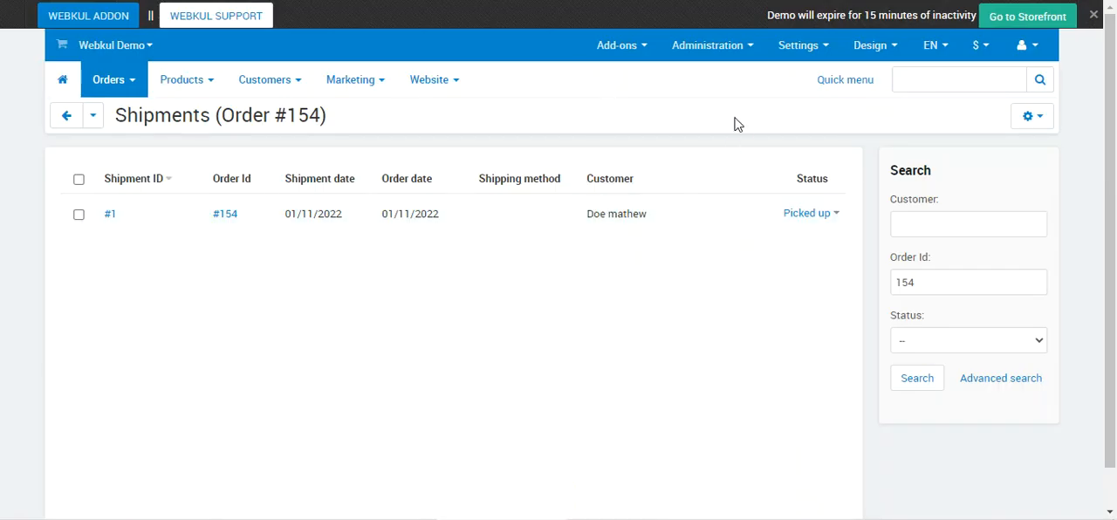
# - Open the Sendle Shipping method for editing from the store's shipping methods
pyautogui.moveTo(740, 62)
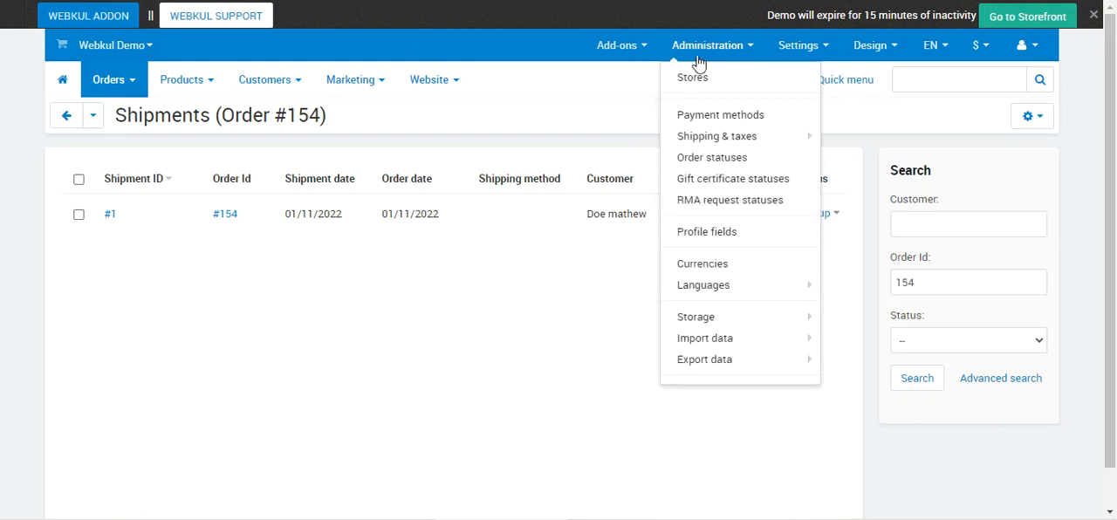
pyautogui.moveTo(737, 141)
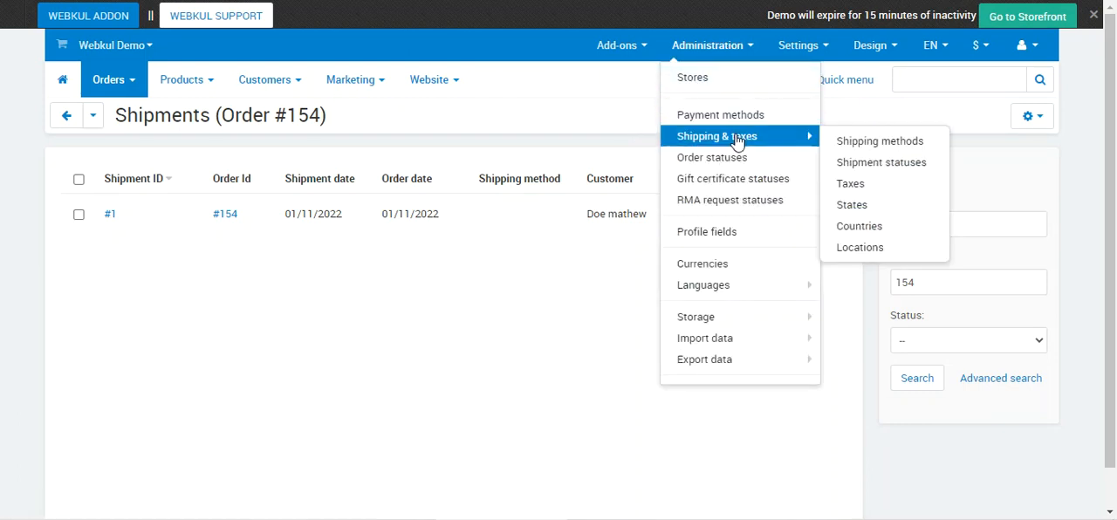
pyautogui.click(892, 145)
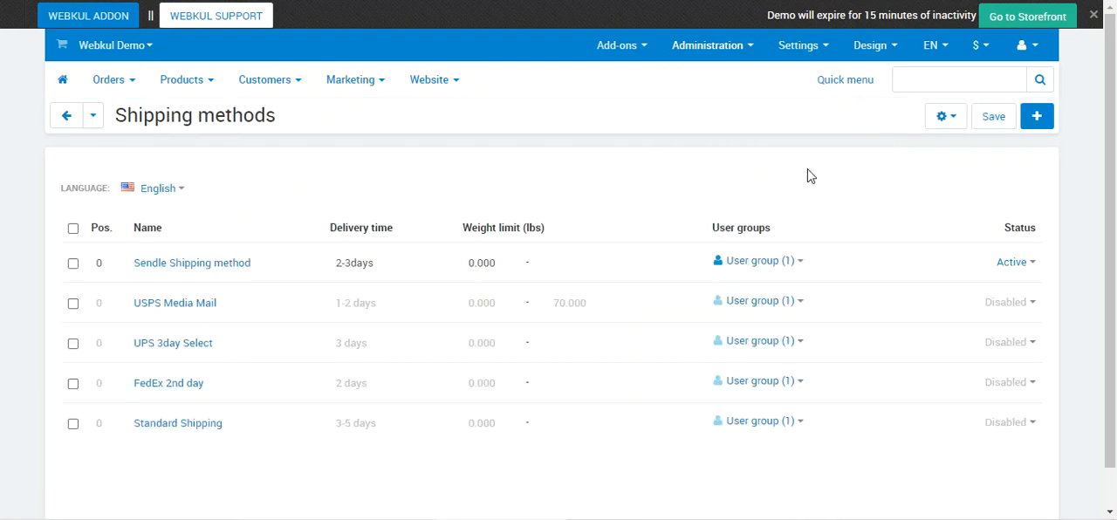
pyautogui.click(220, 269)
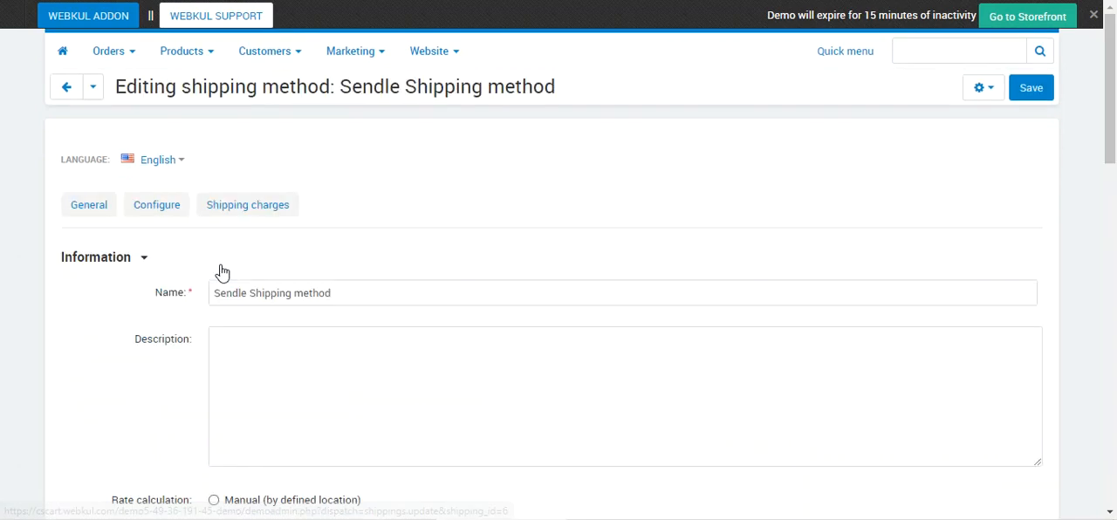
# - Examine the Sendle Shipping method's general information, including its name, description and rate calculation
pyautogui.scroll(-4, 222, 268)
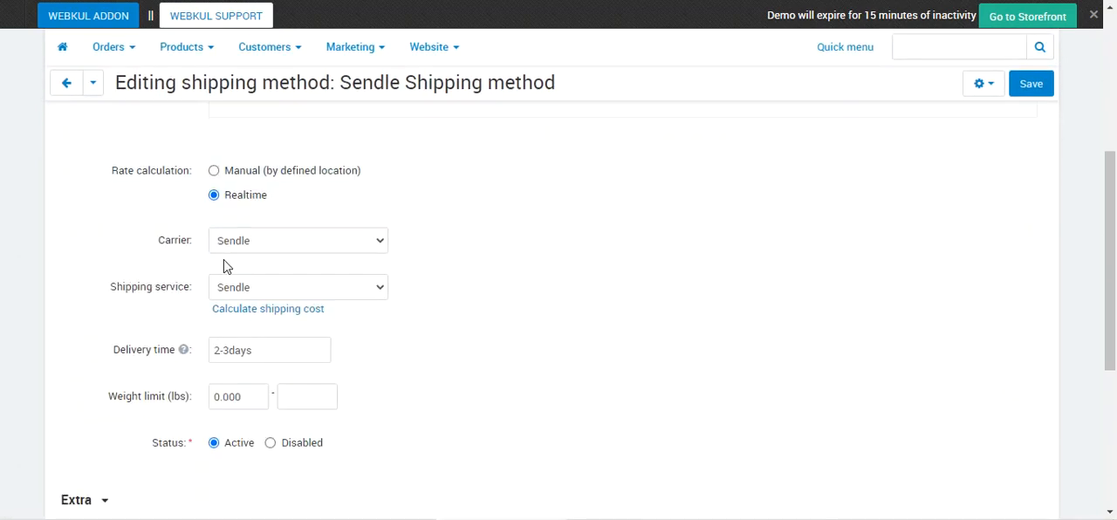
pyautogui.scroll(4, 223, 266)
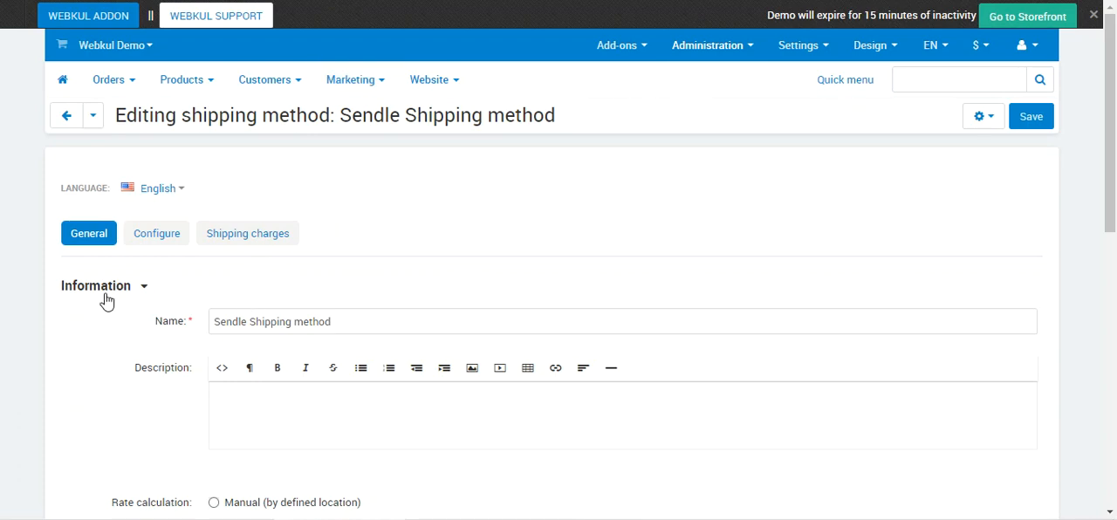
pyautogui.scroll(-2, 54, 345)
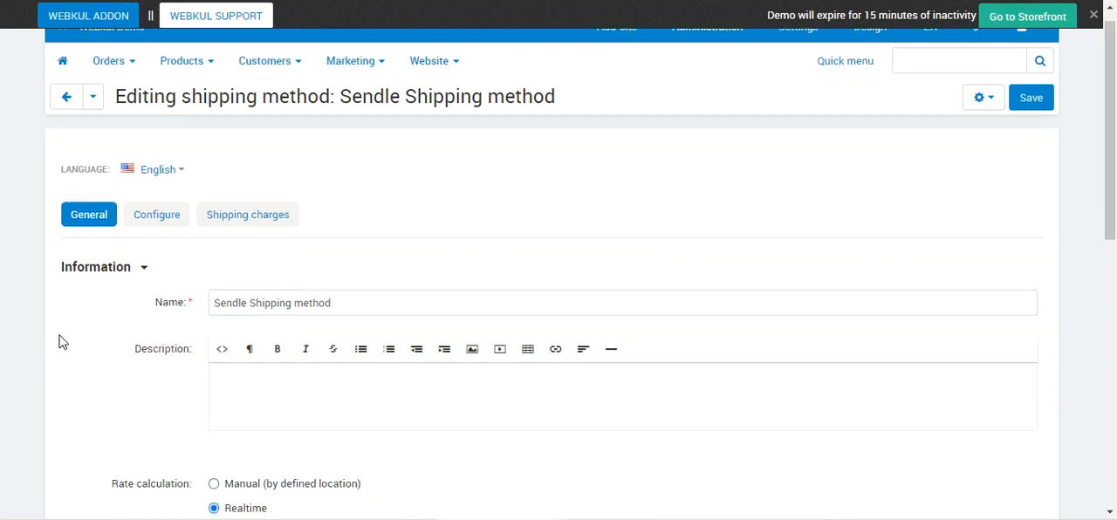
pyautogui.moveTo(336, 154); pyautogui.dragTo(194, 153)
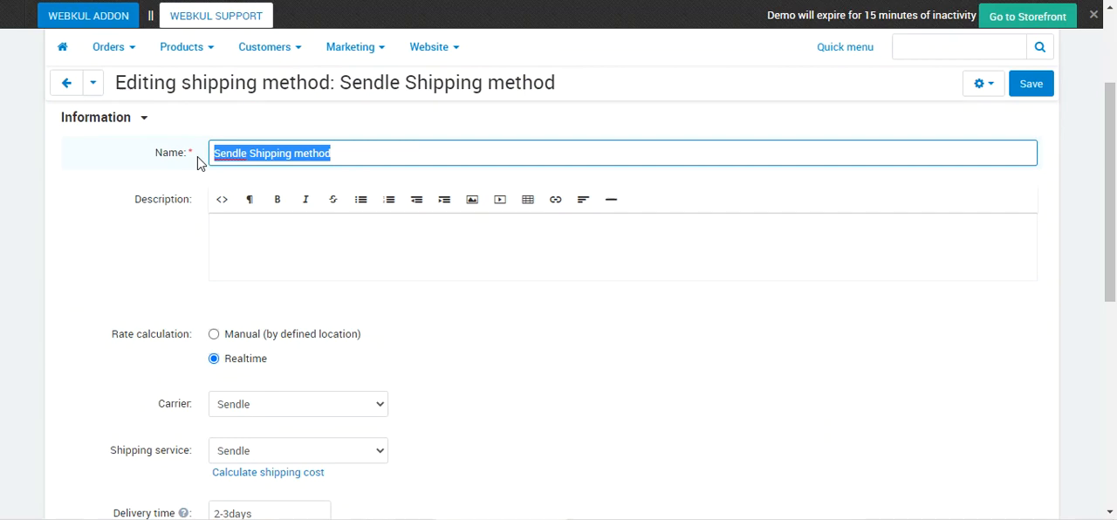
pyautogui.click(254, 236)
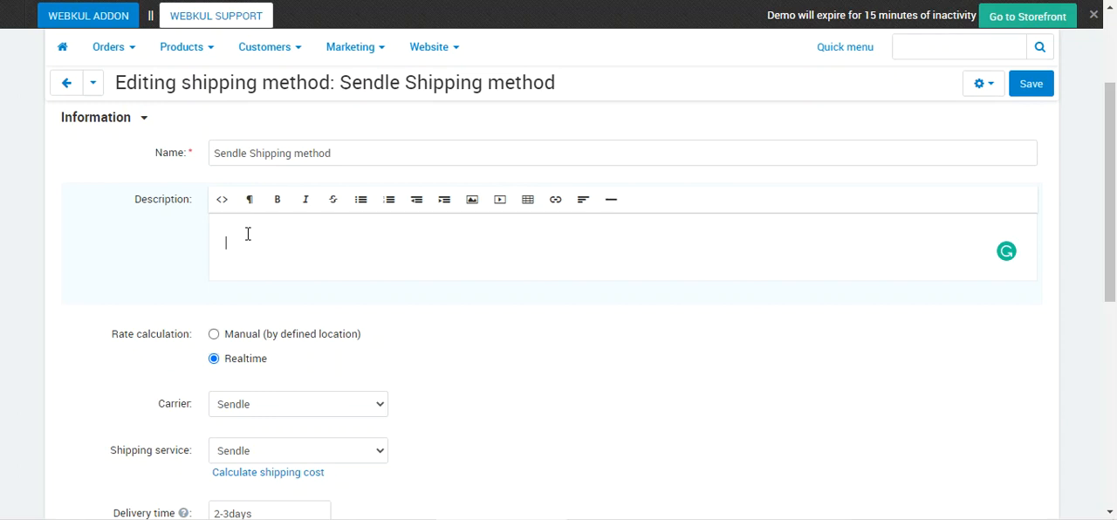
pyautogui.scroll(-1, 254, 242)
pyautogui.scroll(1, 244, 214)
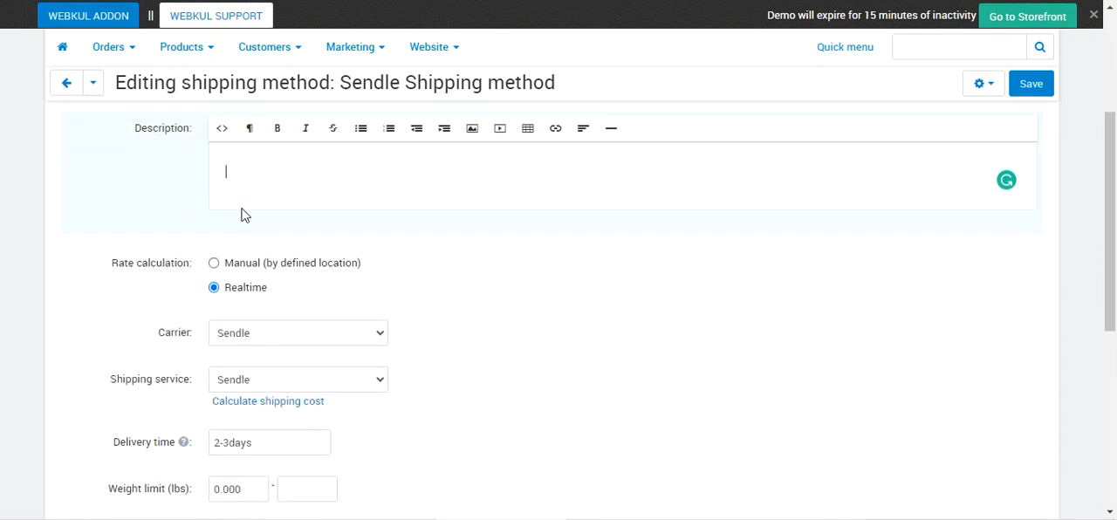
pyautogui.scroll(-1, 243, 245)
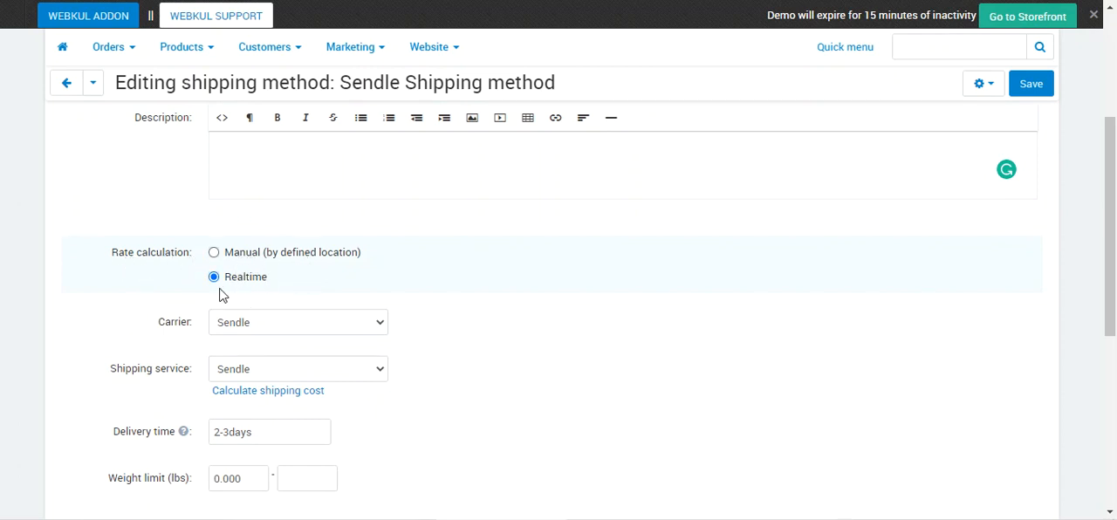
pyautogui.scroll(-1, 229, 288)
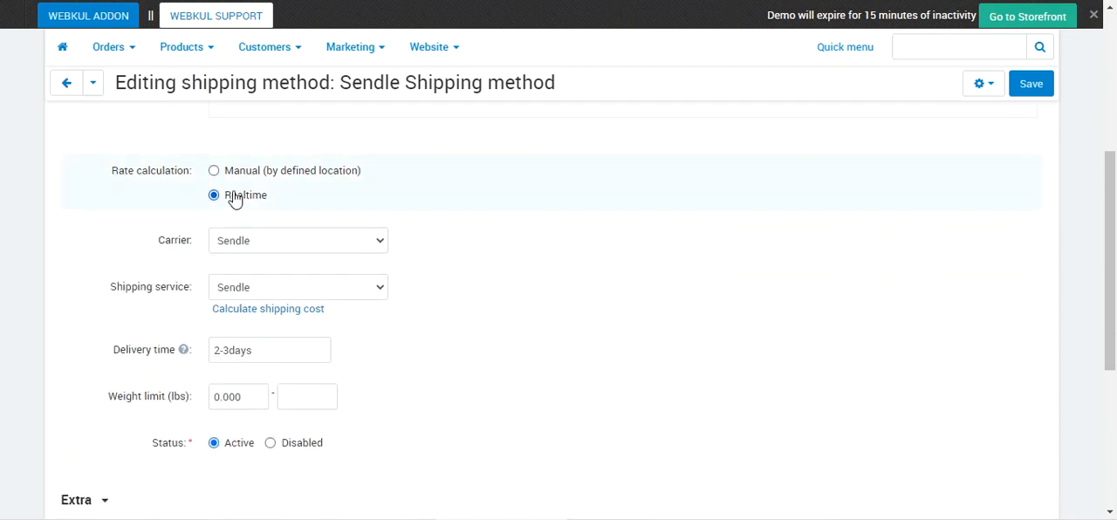
# - Check the available carriers and shipping services, keeping Sendle selected for both
pyautogui.click(308, 245)
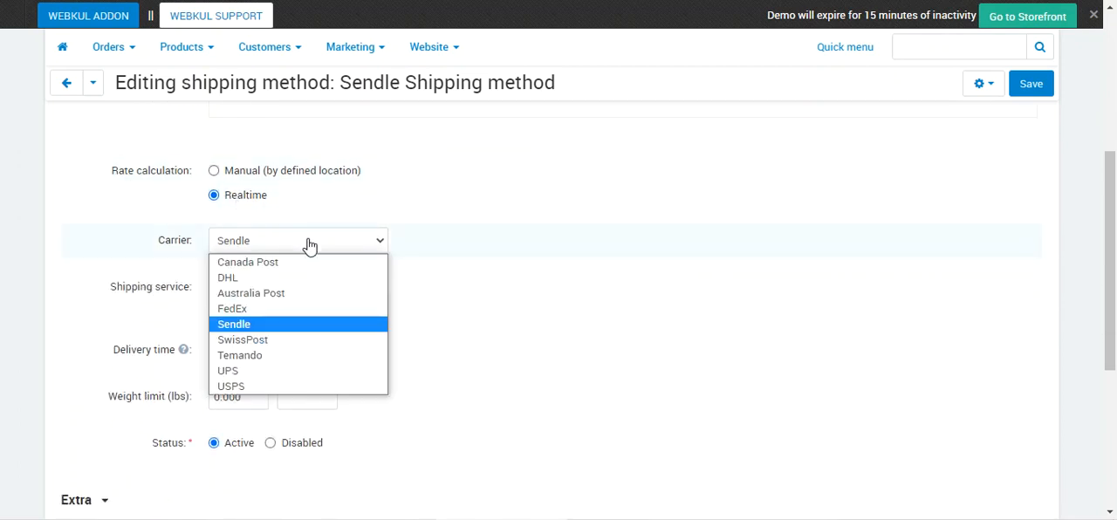
pyautogui.click(308, 245)
pyautogui.scroll(-1, 303, 282)
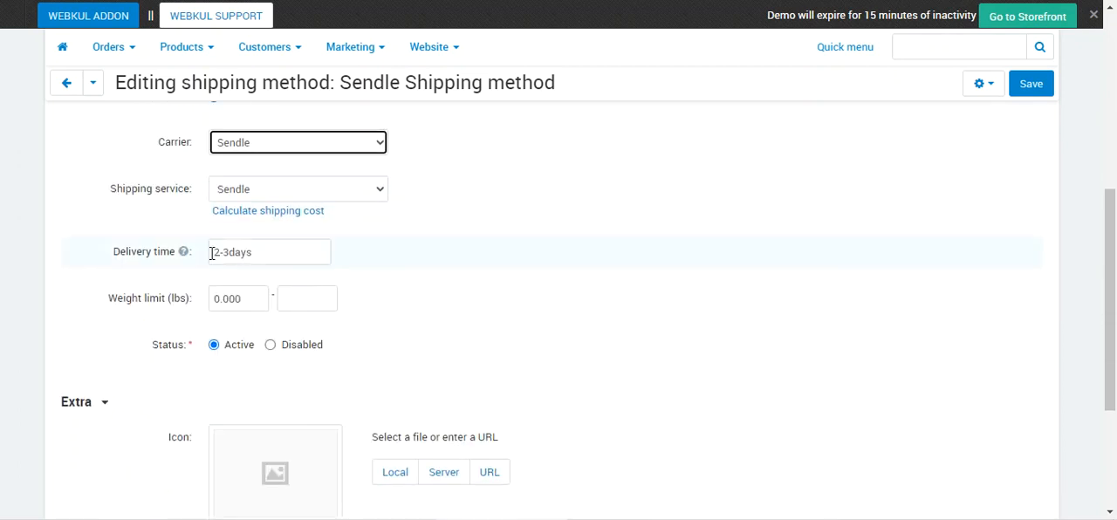
pyautogui.click(379, 192)
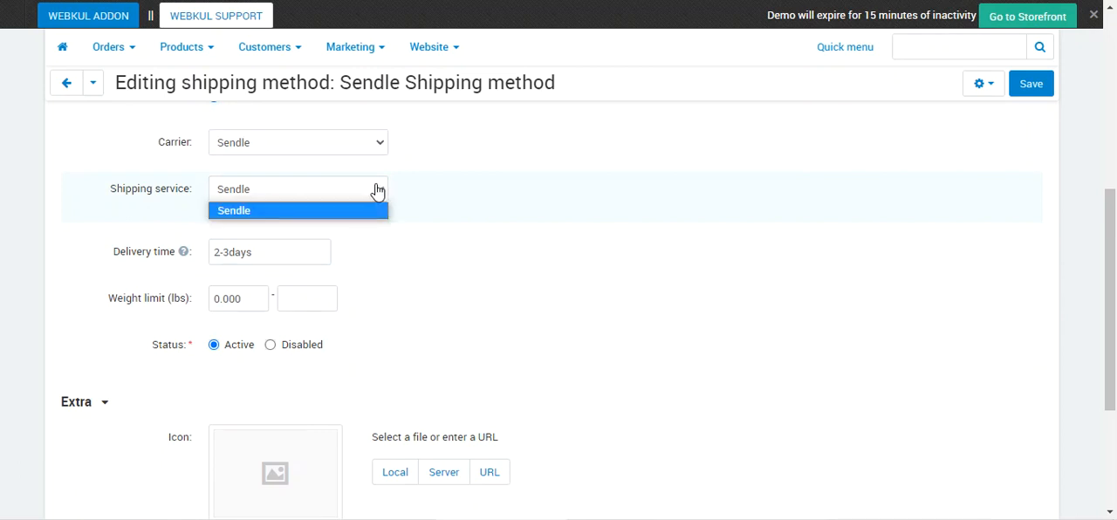
pyautogui.click(450, 192)
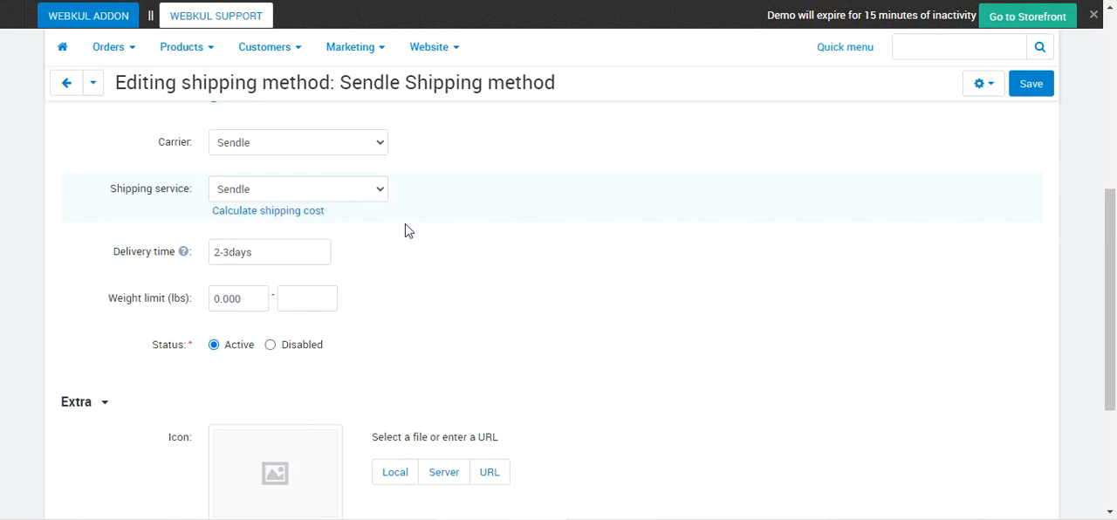
# - Test Sendle's shipping cost calculation for a weight of 12 lbs and close the test result
pyautogui.click(287, 211)
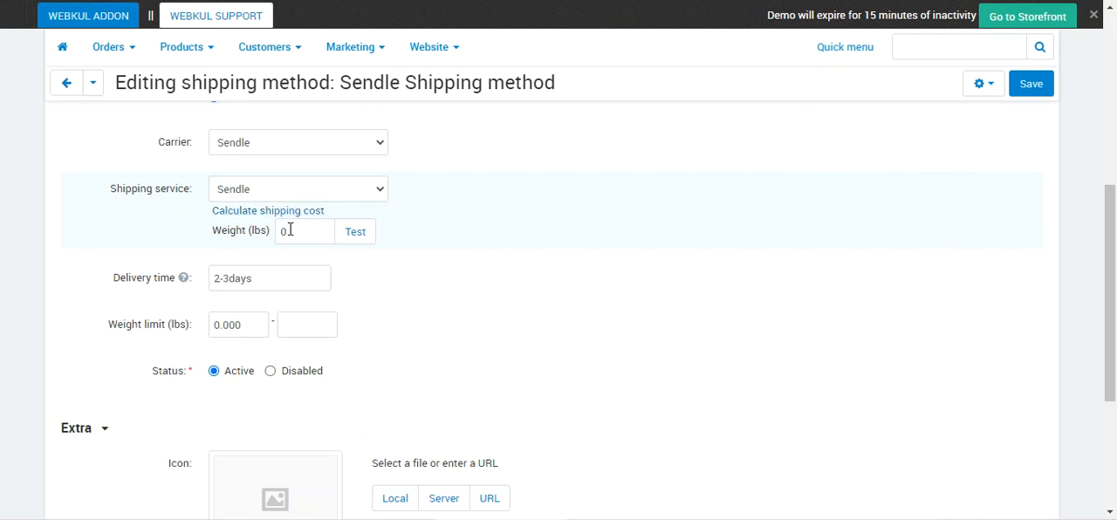
pyautogui.moveTo(294, 232); pyautogui.dragTo(268, 233)
pyautogui.write('12')
pyautogui.click(355, 233)
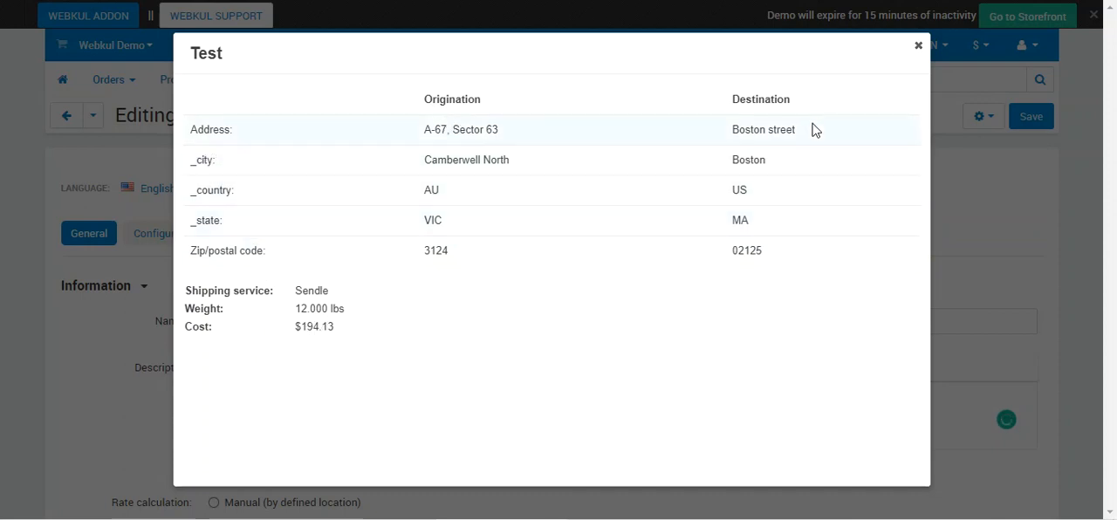
pyautogui.click(918, 46)
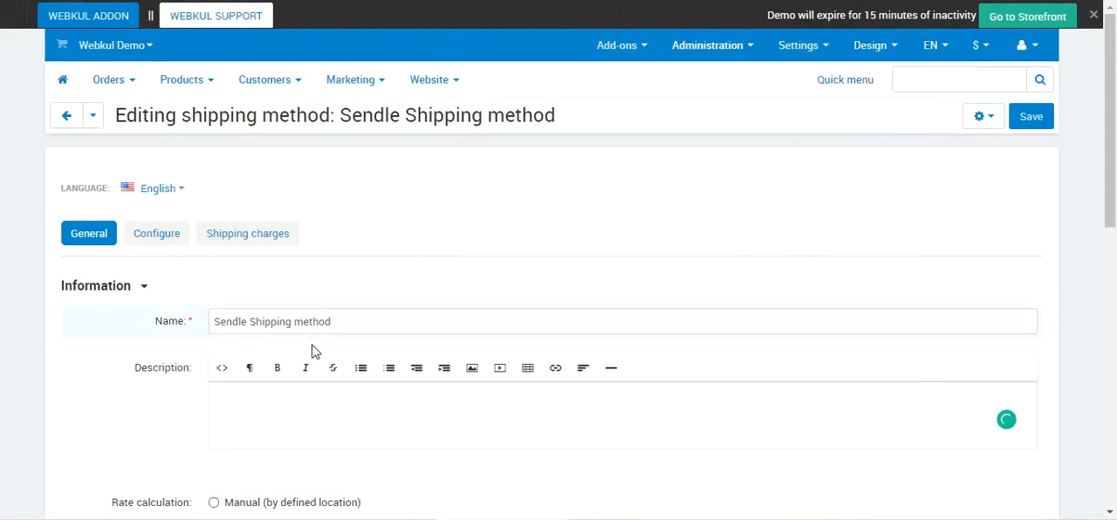
# - Examine the method's remaining general settings, from delivery time, weight limit and status to icon, taxes, user groups and free shipping
pyautogui.scroll(-6, 351, 321)
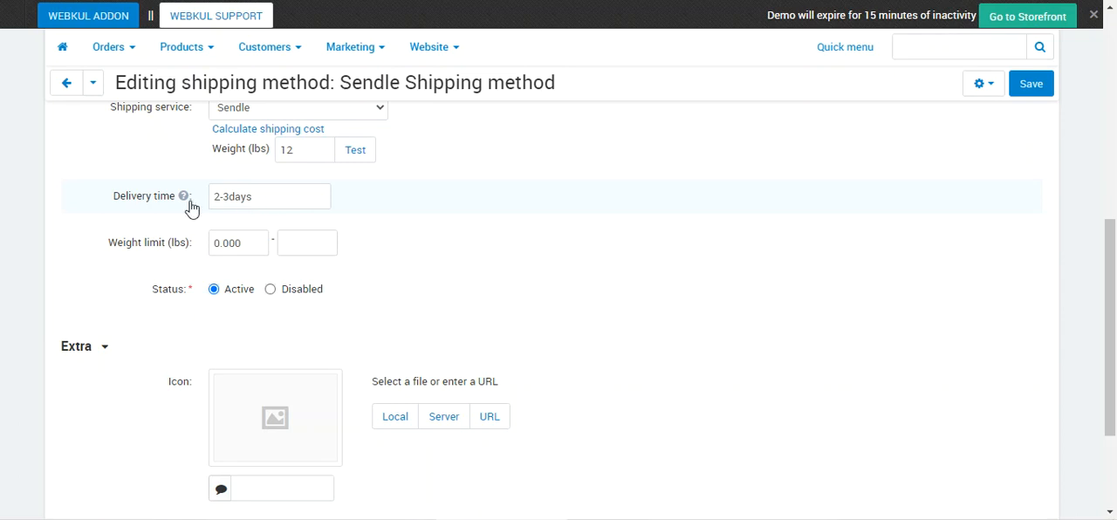
pyautogui.moveTo(185, 202)
pyautogui.scroll(-1, 243, 255)
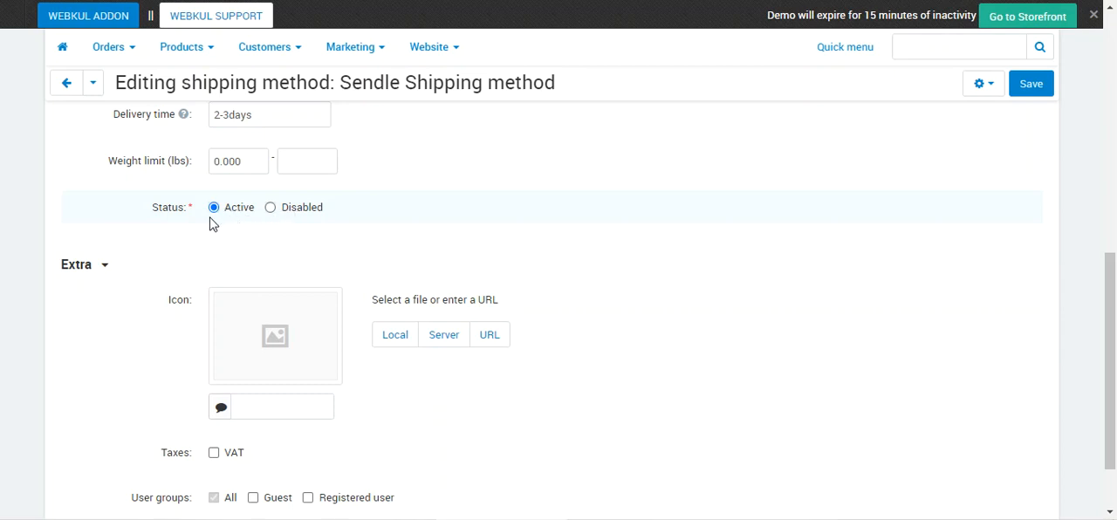
pyautogui.scroll(-1, 209, 224)
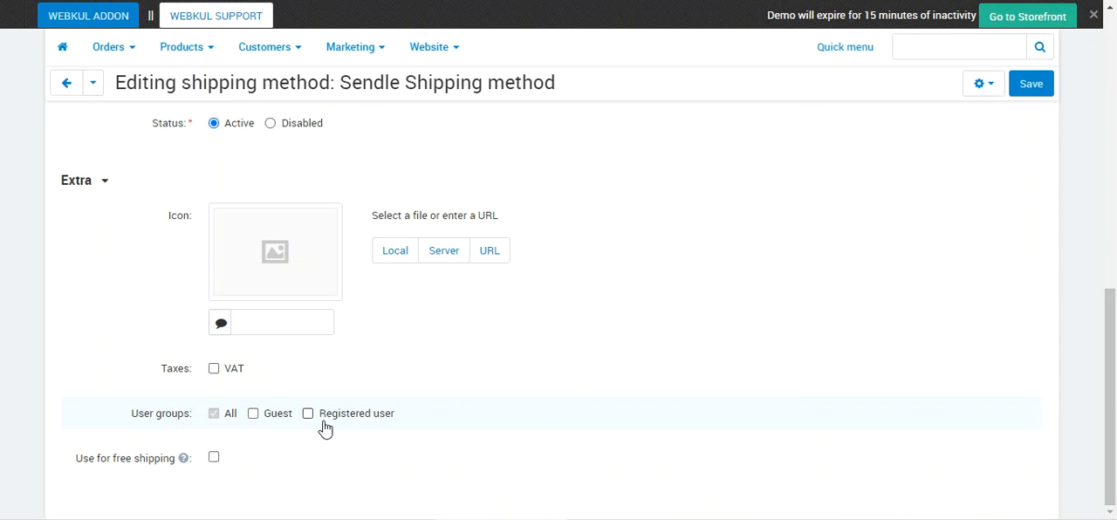
pyautogui.click(214, 415)
pyautogui.moveTo(182, 462)
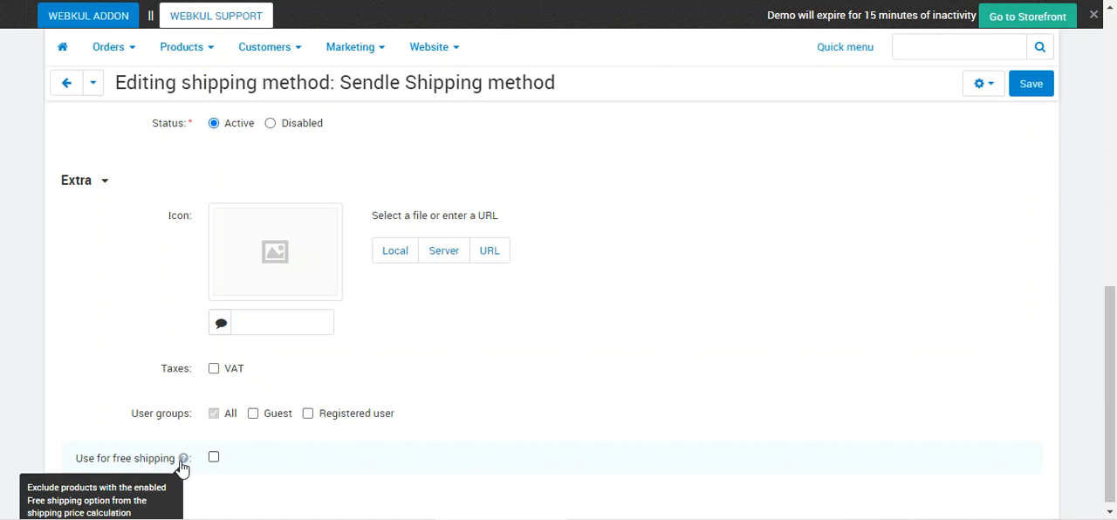
pyautogui.scroll(8, 246, 459)
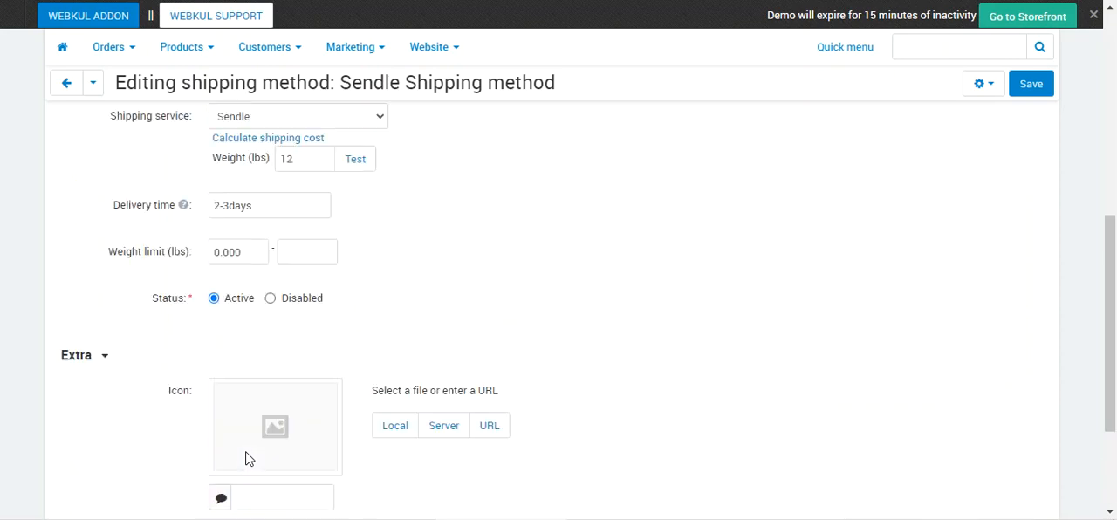
# - Examine the Sendle account details in the method's configuration and check the available modes, keeping Test selected
pyautogui.scroll(2, 245, 452)
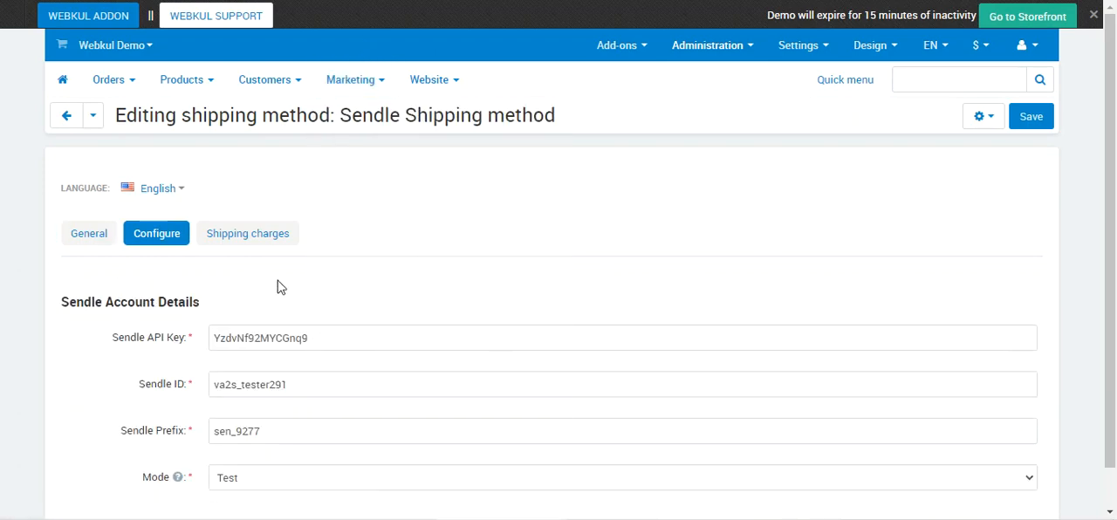
pyautogui.scroll(-1, 280, 288)
pyautogui.moveTo(76, 259); pyautogui.dragTo(210, 265)
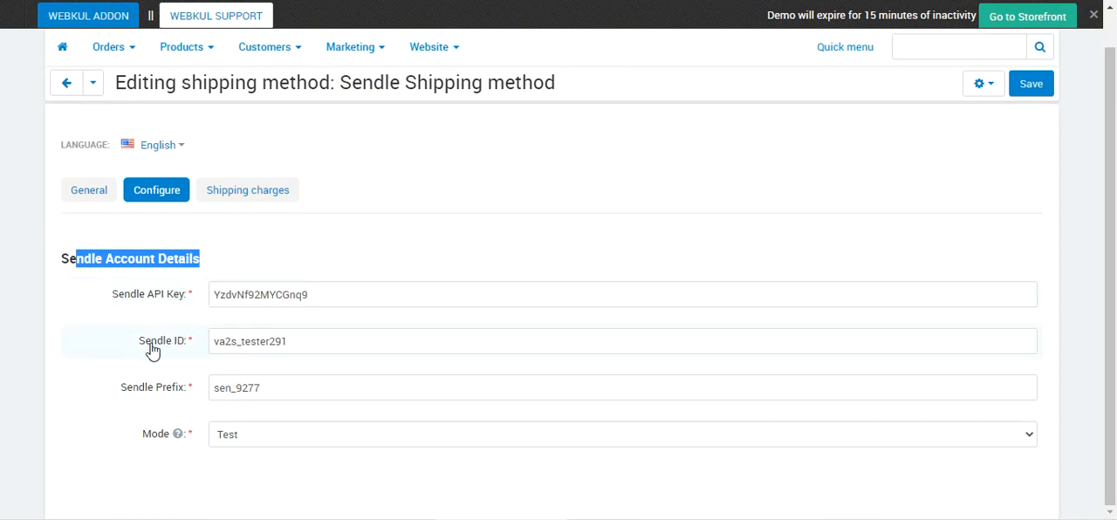
pyautogui.moveTo(153, 349); pyautogui.dragTo(189, 349)
pyautogui.moveTo(126, 389); pyautogui.dragTo(182, 395)
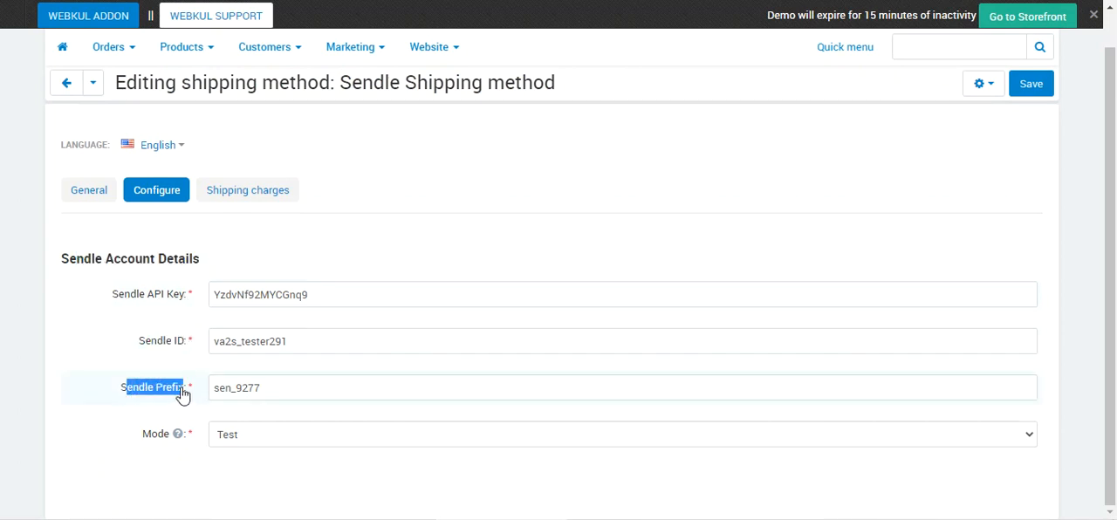
pyautogui.click(252, 442)
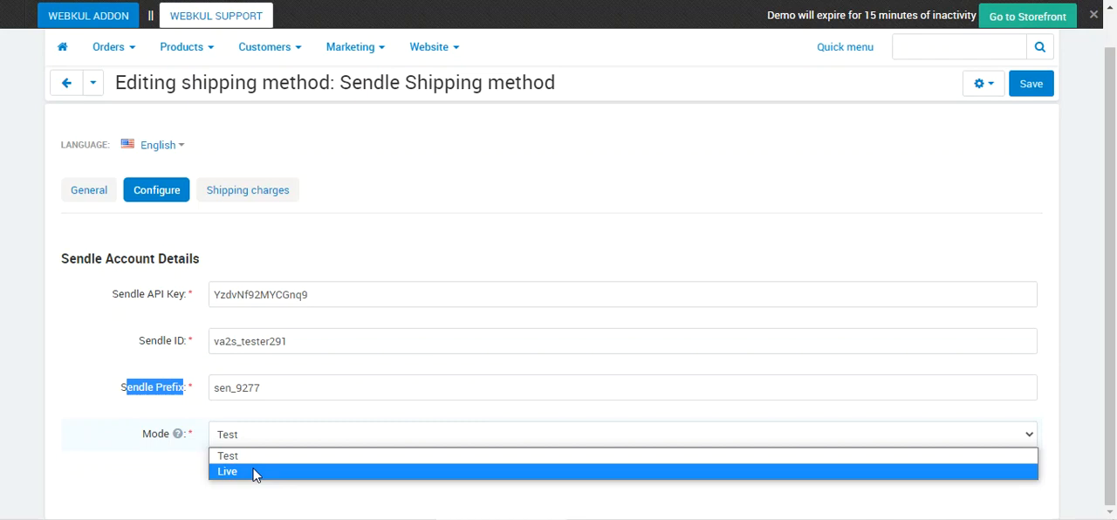
pyautogui.click(179, 479)
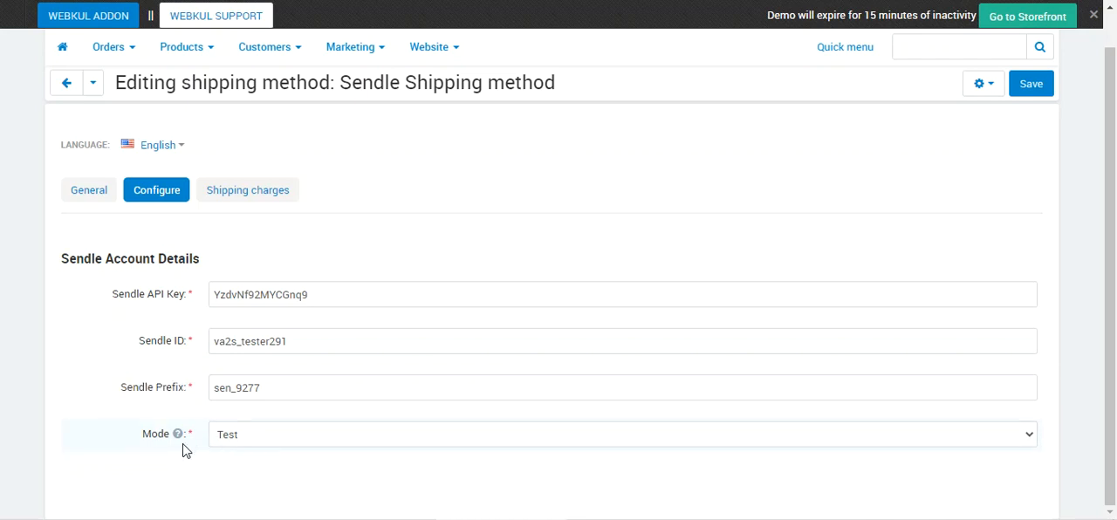
pyautogui.moveTo(181, 445)
# - Consult the Webkul guide on logging in to Sendle to obtain the API key and Sendle ID
pyautogui.scroll(1, 348, 312)
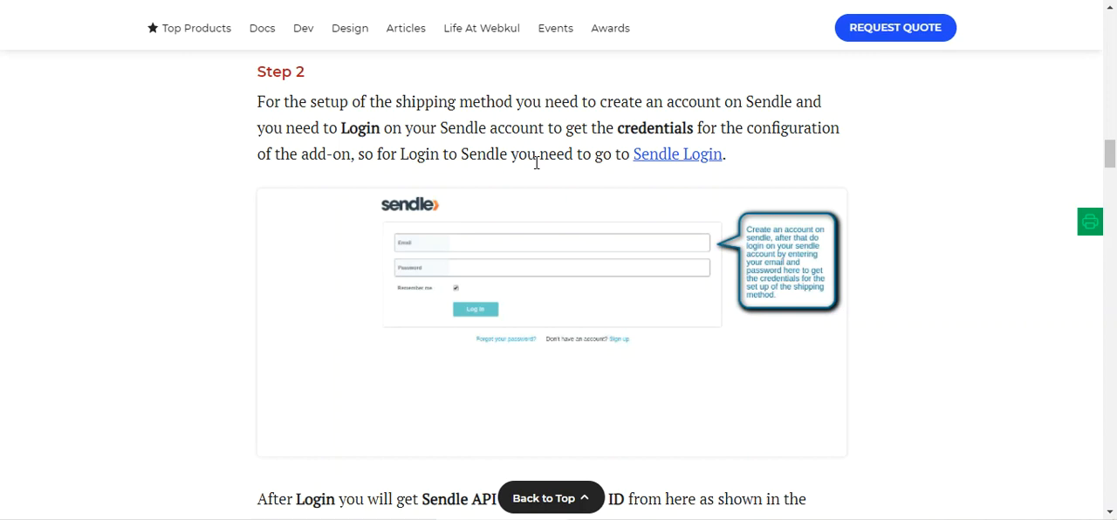
pyautogui.scroll(-3, 689, 174)
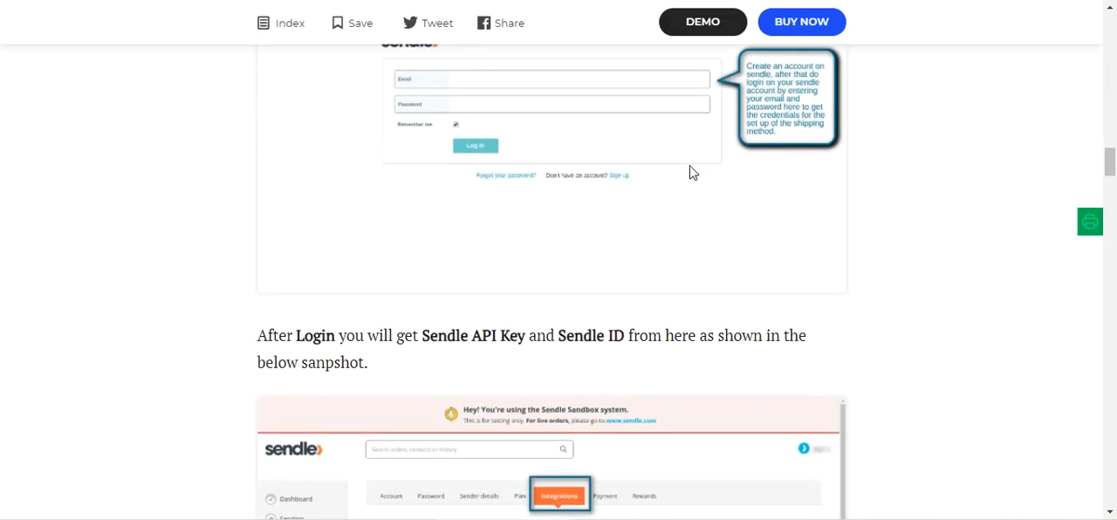
pyautogui.scroll(-2, 685, 178)
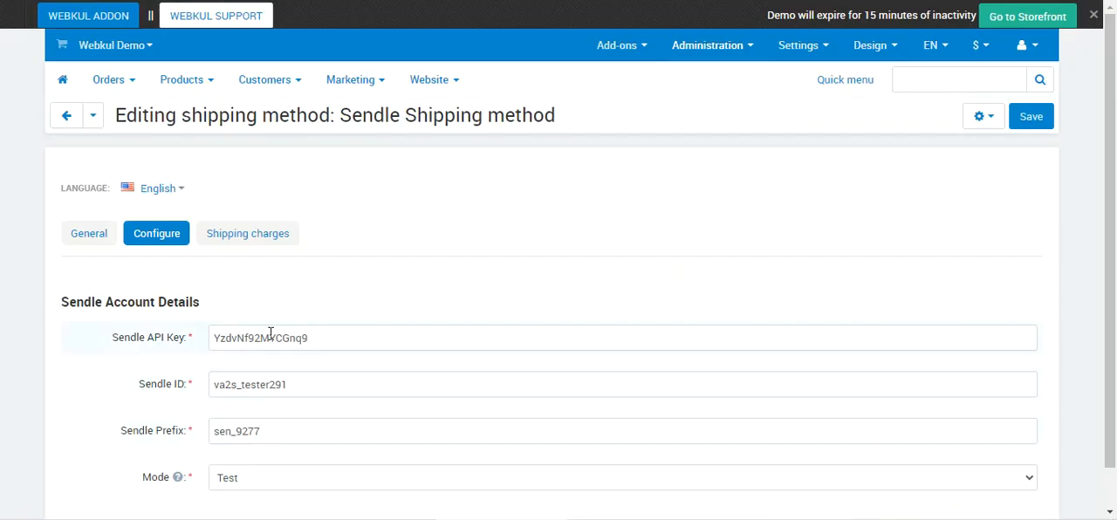
# - Review the method's shipping charges, covering the cost, weight and items dependencies
pyautogui.click(256, 243)
pyautogui.scroll(-1, 282, 309)
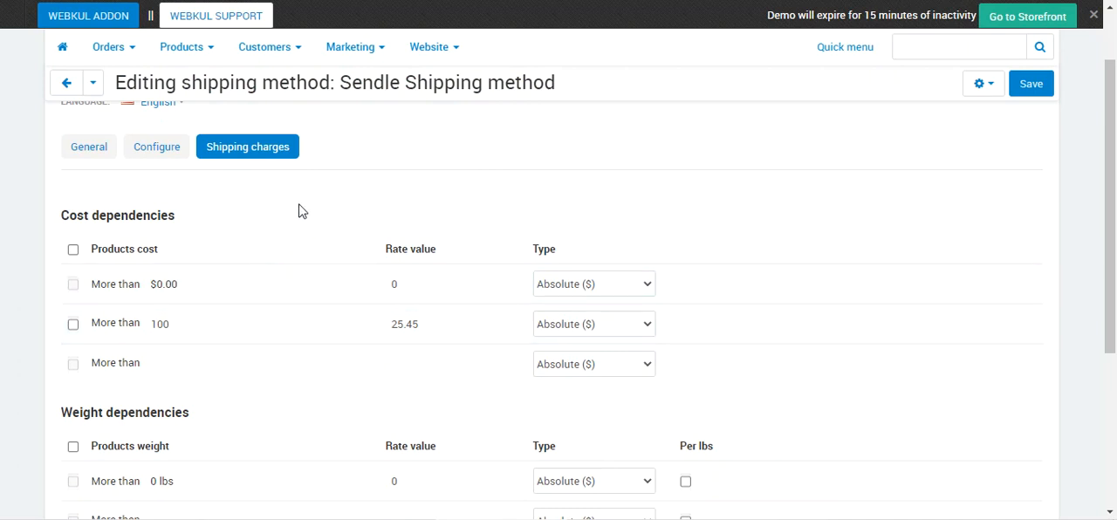
pyautogui.scroll(-3, 291, 274)
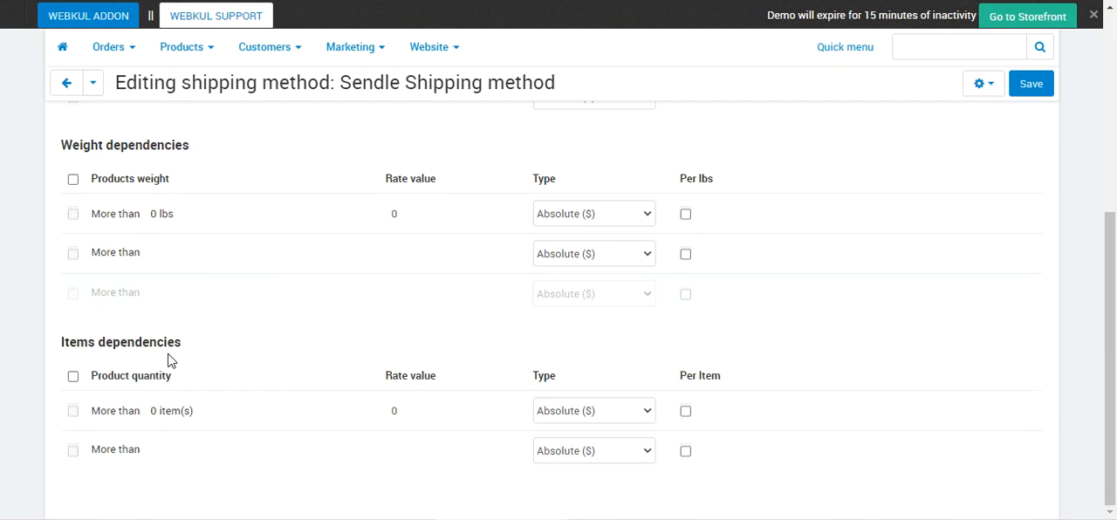
pyautogui.scroll(3, 153, 347)
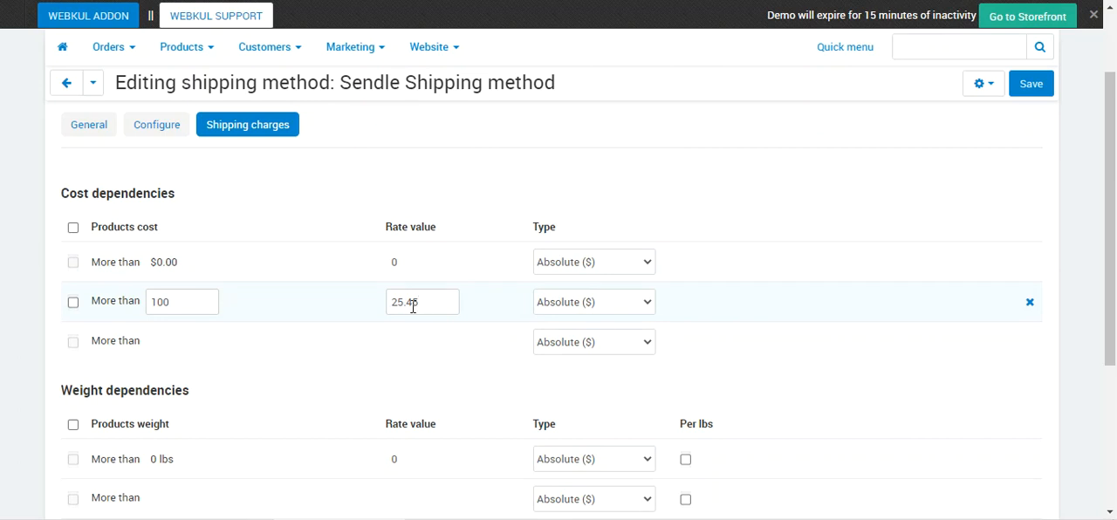
# - Check the rate types for product costs above 100, keeping Absolute ($), and add an empty cost dependency row
pyautogui.click(602, 303)
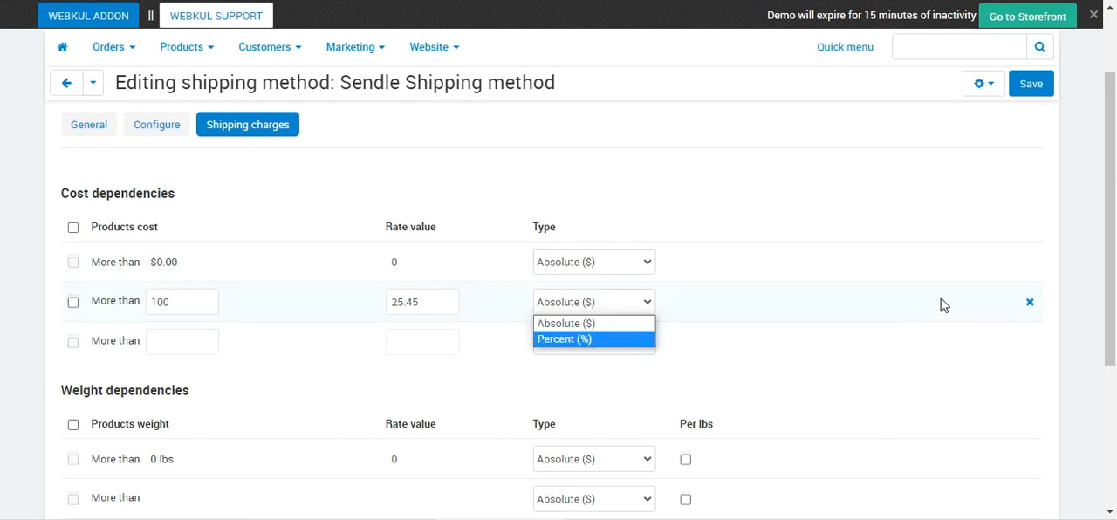
pyautogui.click(1064, 249)
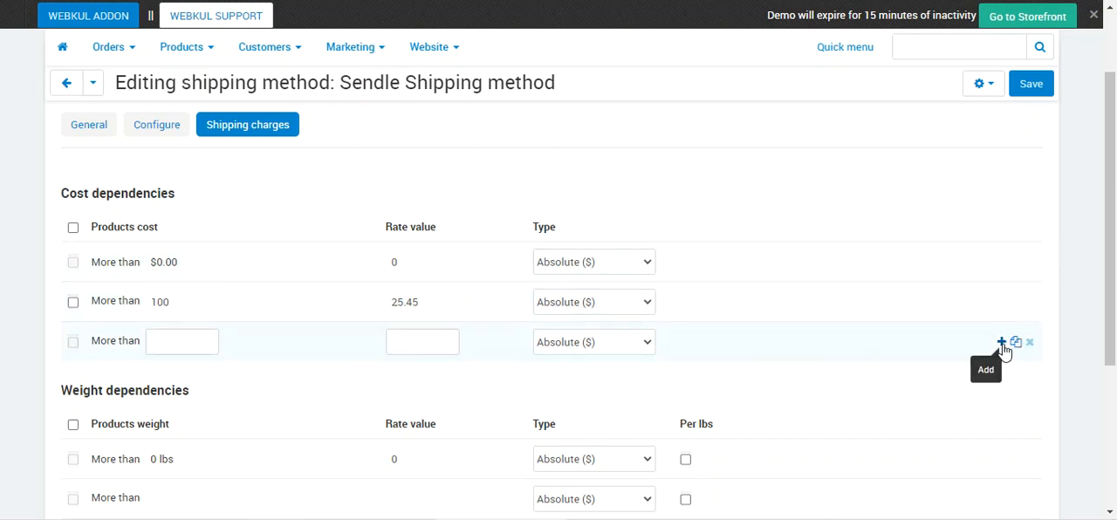
pyautogui.click(1001, 342)
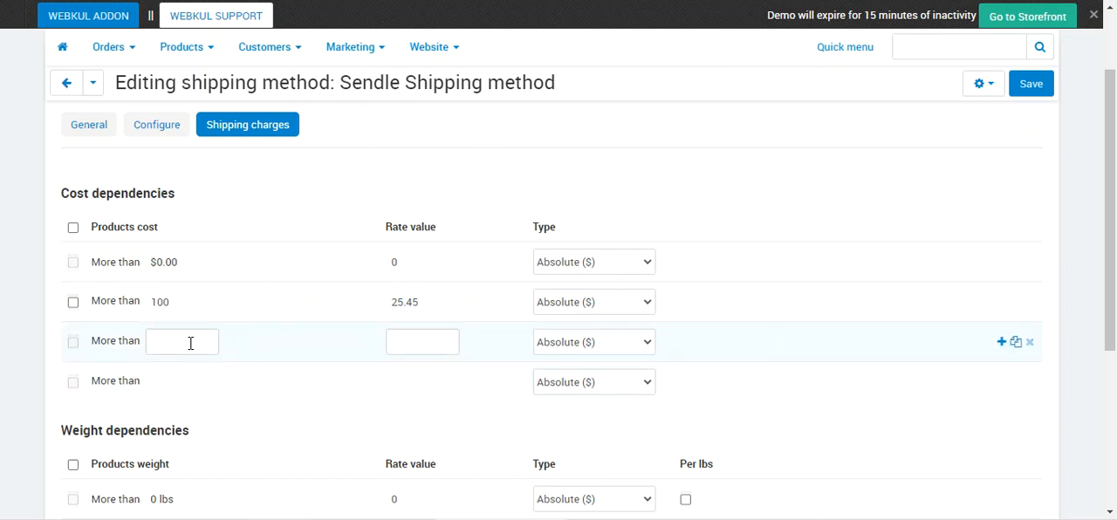
# - Check the entry fields and rate types of the empty weight dependency row, keeping Absolute ($)
pyautogui.scroll(-1, 194, 347)
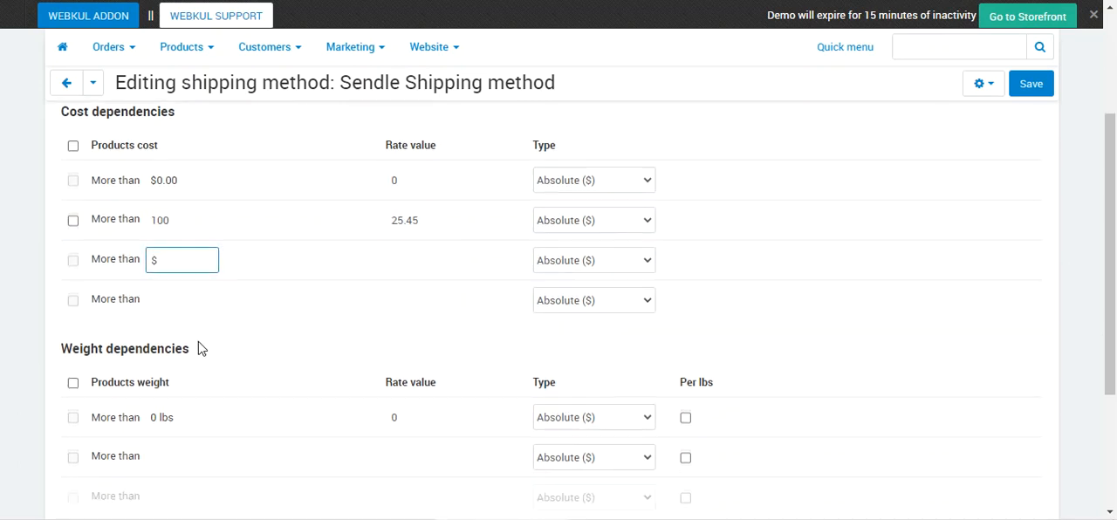
pyautogui.scroll(-2, 189, 332)
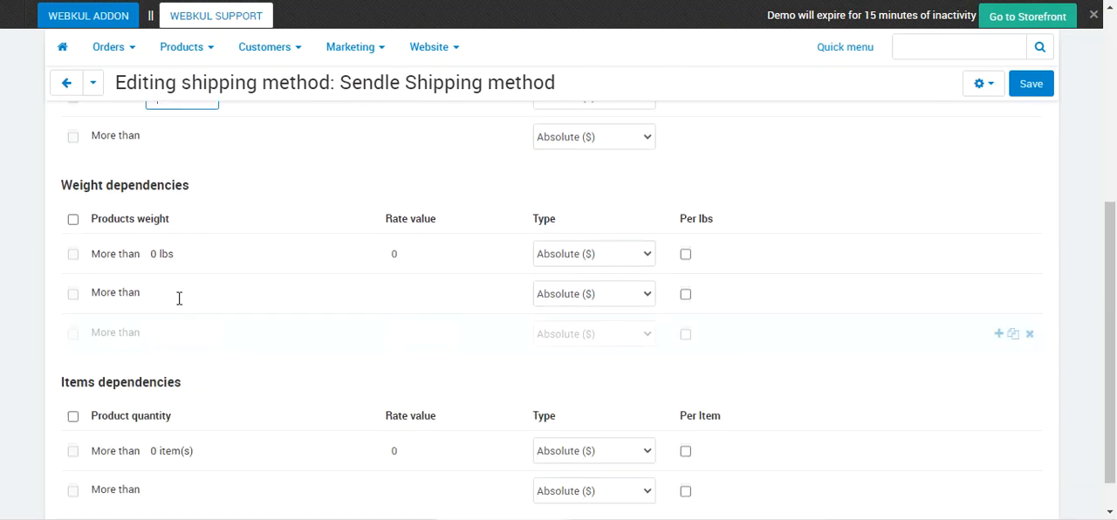
pyautogui.click(181, 295)
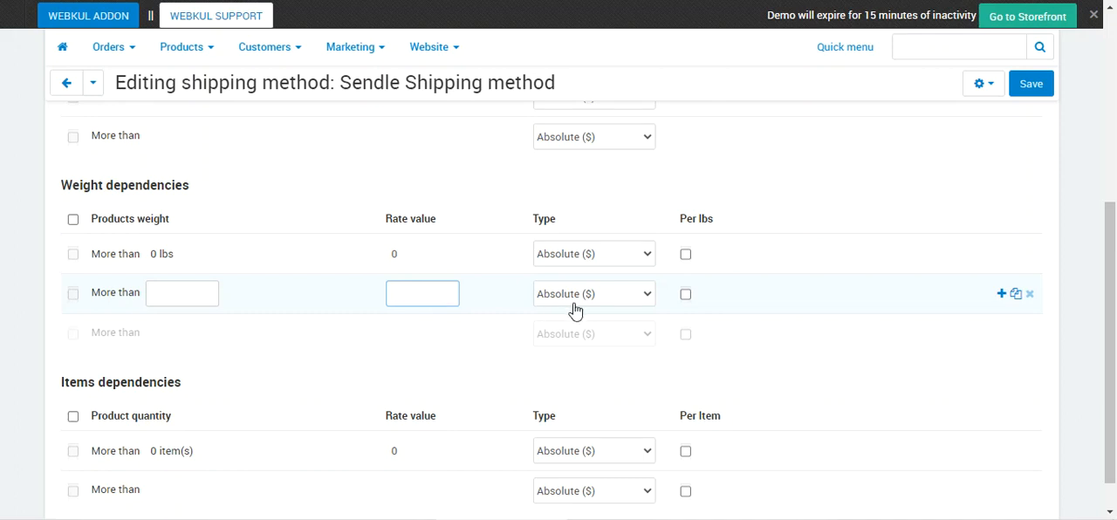
pyautogui.click(616, 299)
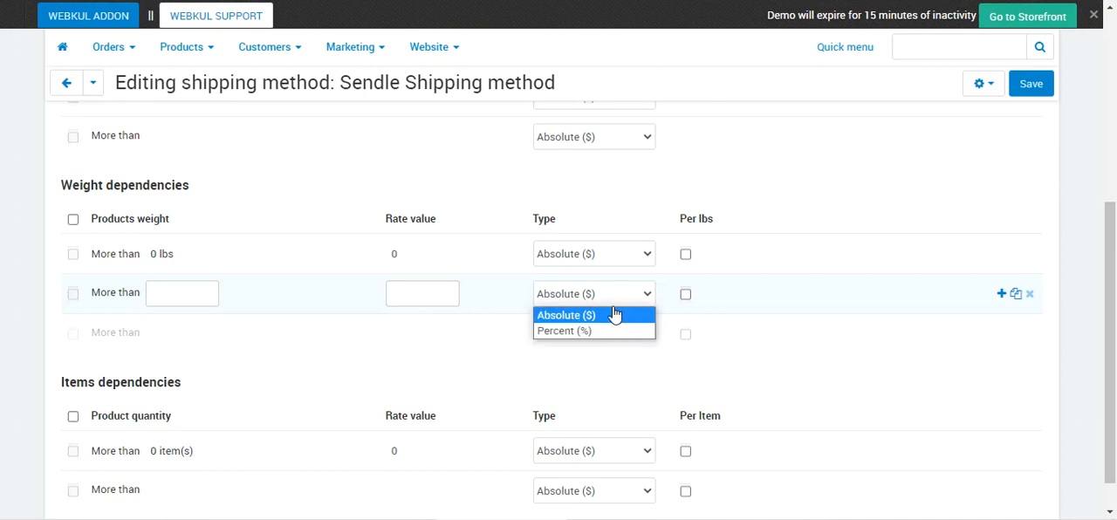
pyautogui.scroll(-1, 660, 343)
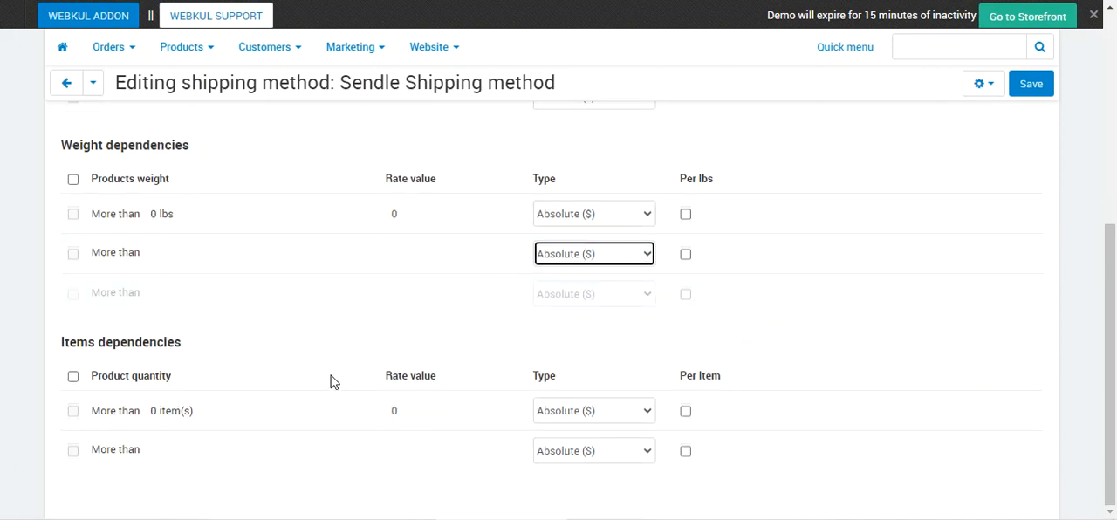
# - Check the empty items dependency row's fields and rate types, keeping Absolute ($), and add another empty row to that section
pyautogui.click(168, 451)
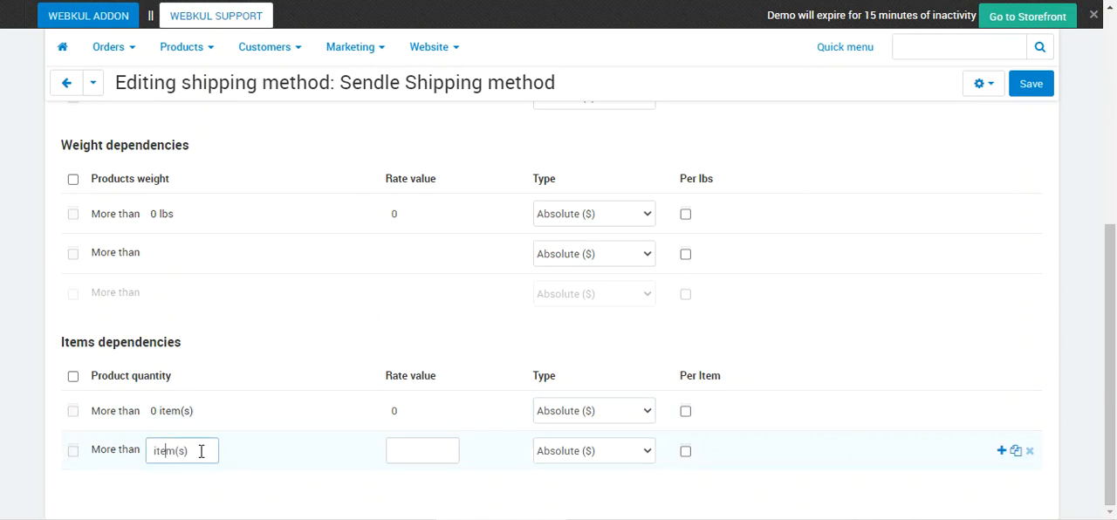
pyautogui.click(406, 449)
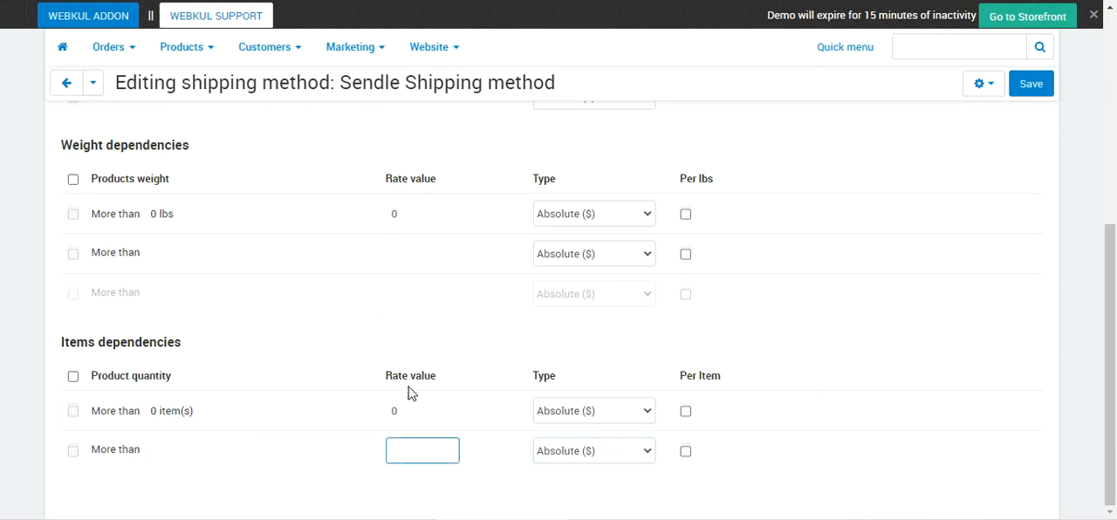
pyautogui.click(608, 457)
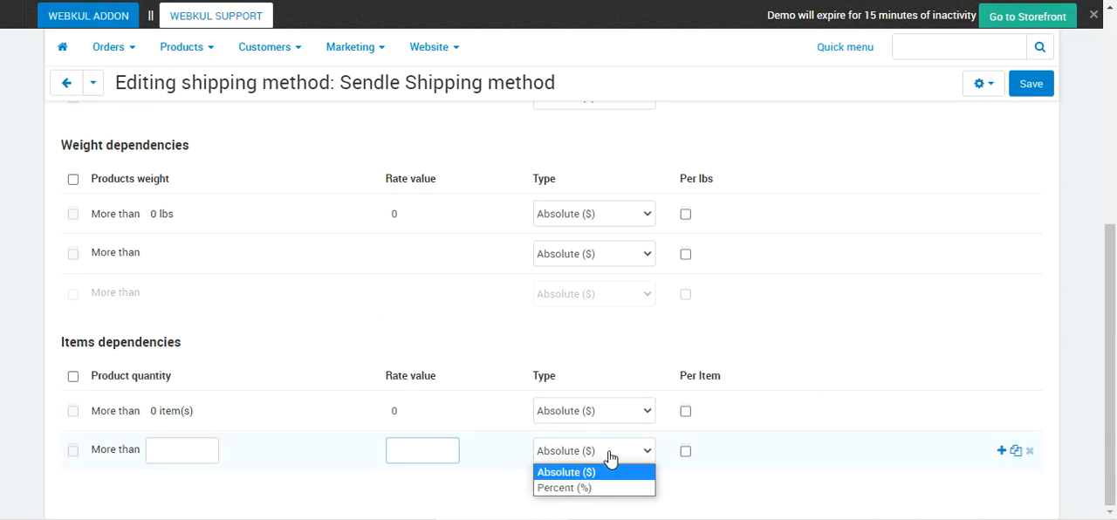
pyautogui.click(1004, 457)
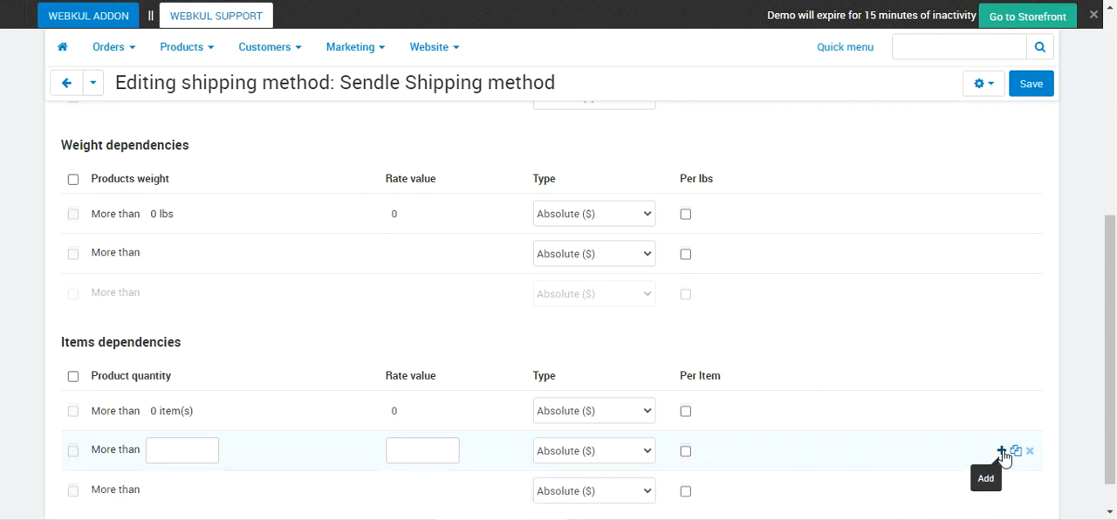
pyautogui.scroll(-1, 623, 468)
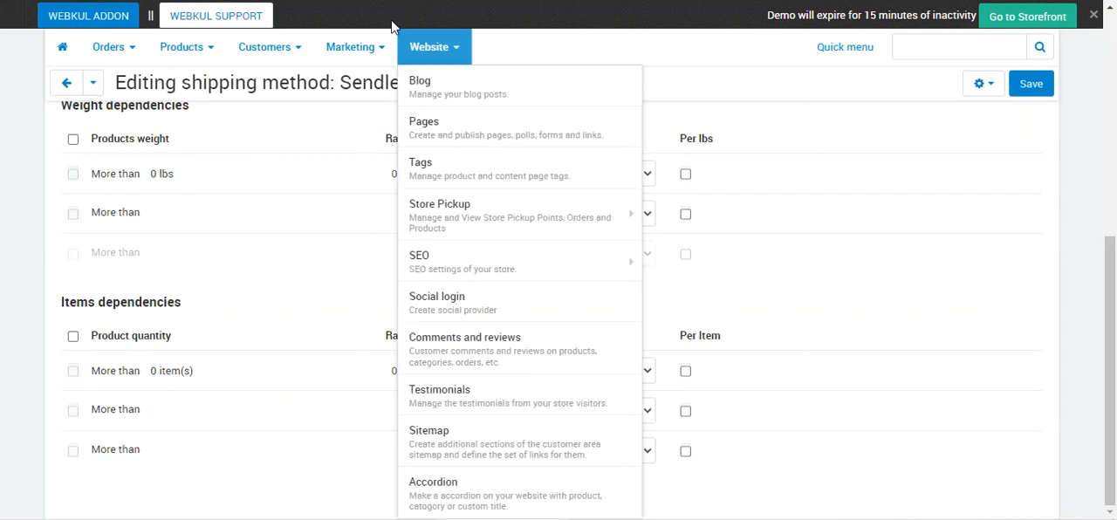
pyautogui.moveTo(1110, 304); pyautogui.dragTo(1082, 81)
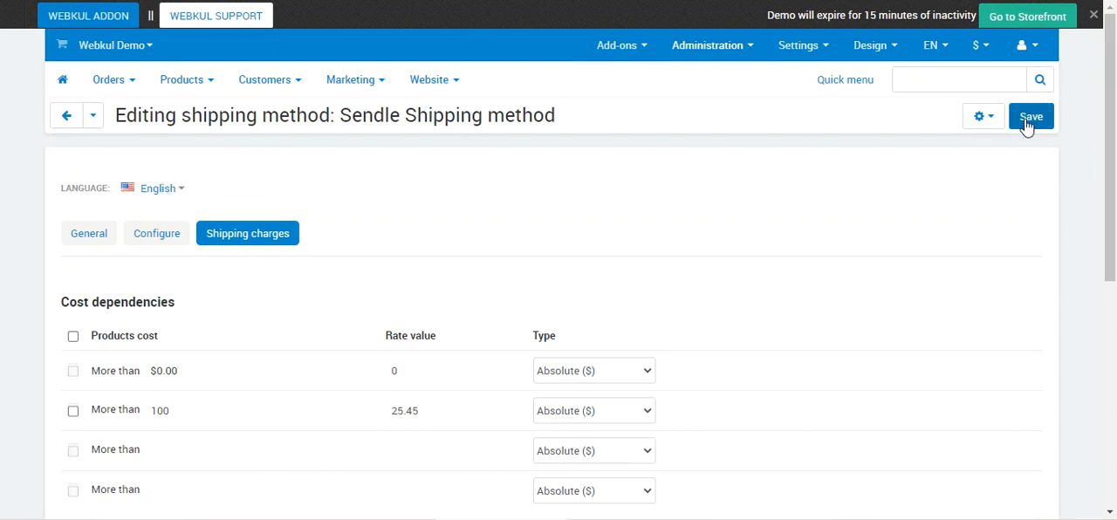